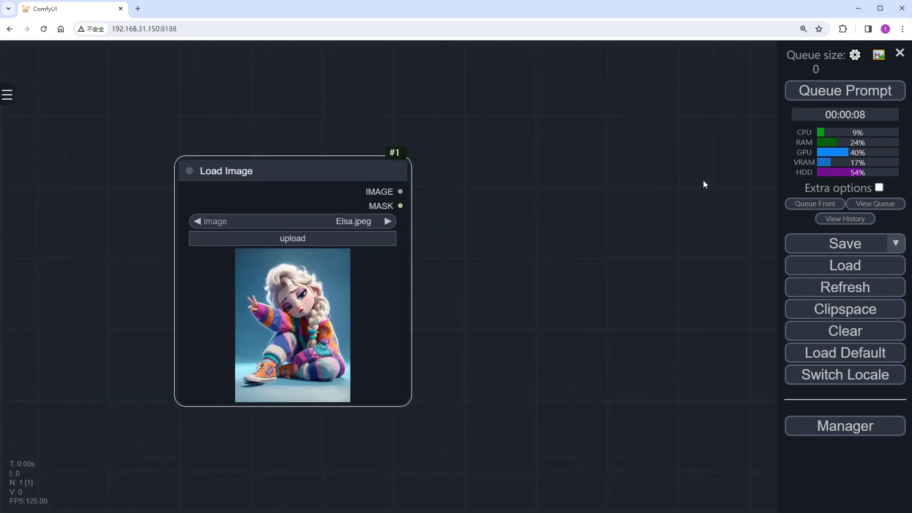
# - Add a Word Cloud node and wire Load Image's IMAGE output into its color_ref_image input
pyautogui.doubleClick(639, 161)
pyautogui.write('wor')
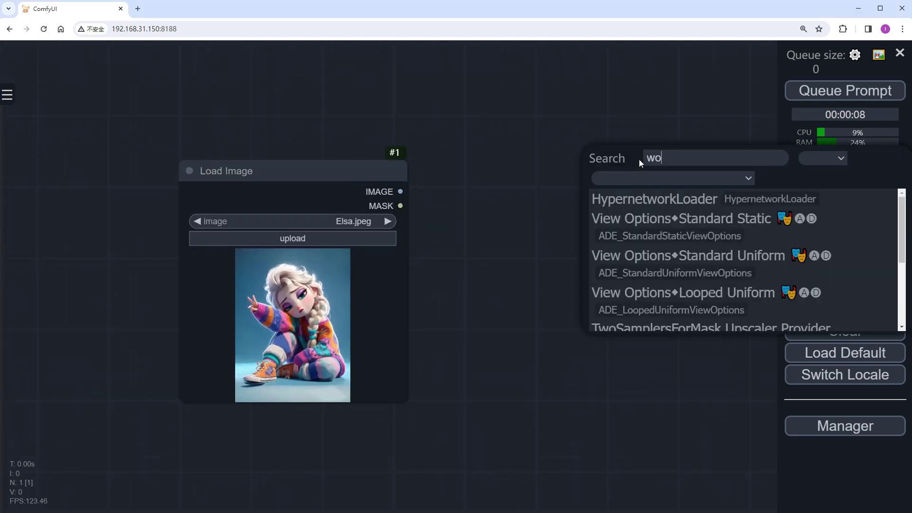
pyautogui.click(652, 218)
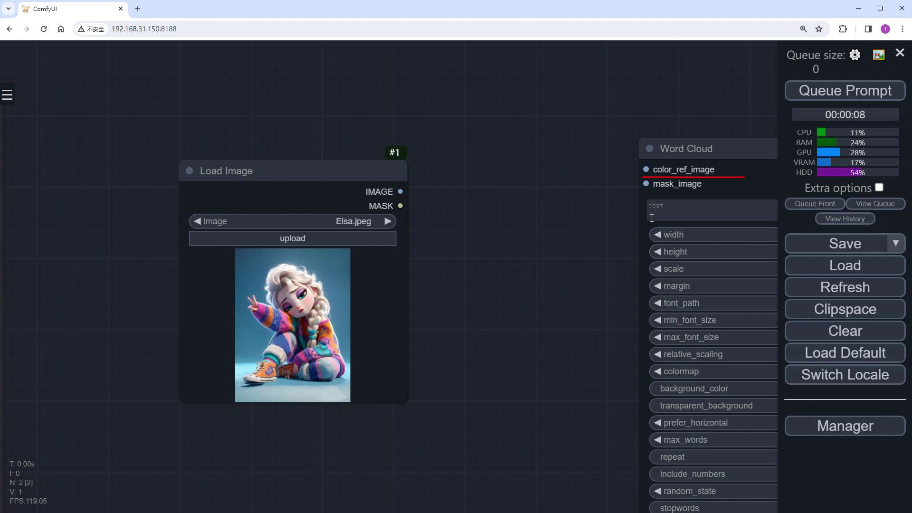
pyautogui.moveTo(400, 191); pyautogui.dragTo(647, 170)
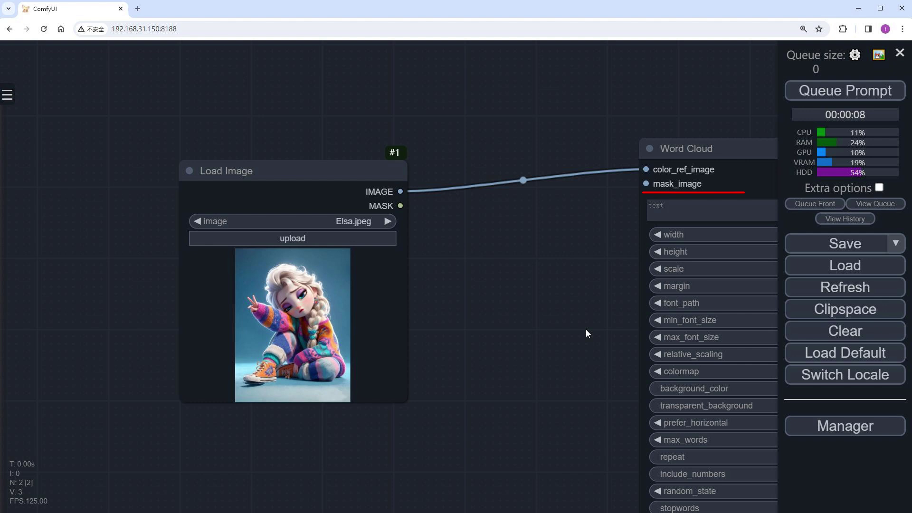
# - Add an Image Rembg (Remove Background) node below the Word Cloud node
pyautogui.scroll(-1, 583, 335)
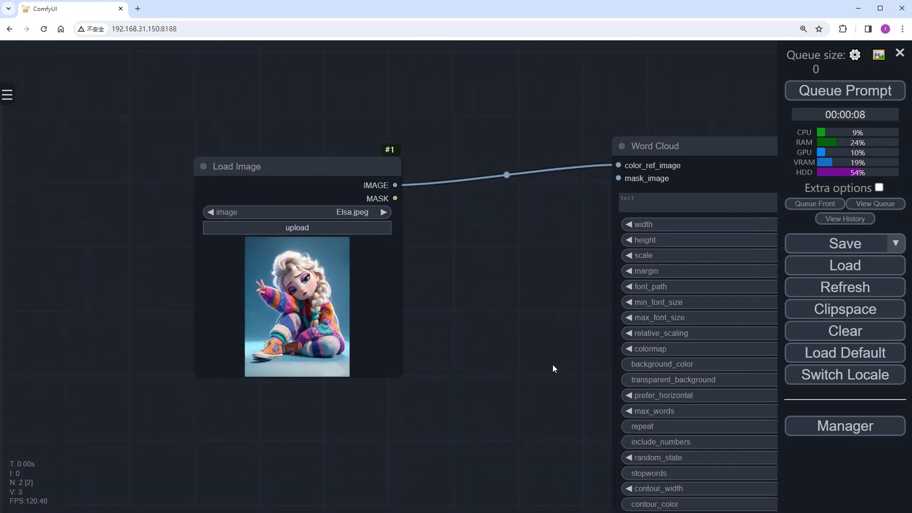
pyautogui.moveTo(552, 364); pyautogui.dragTo(455, 289)
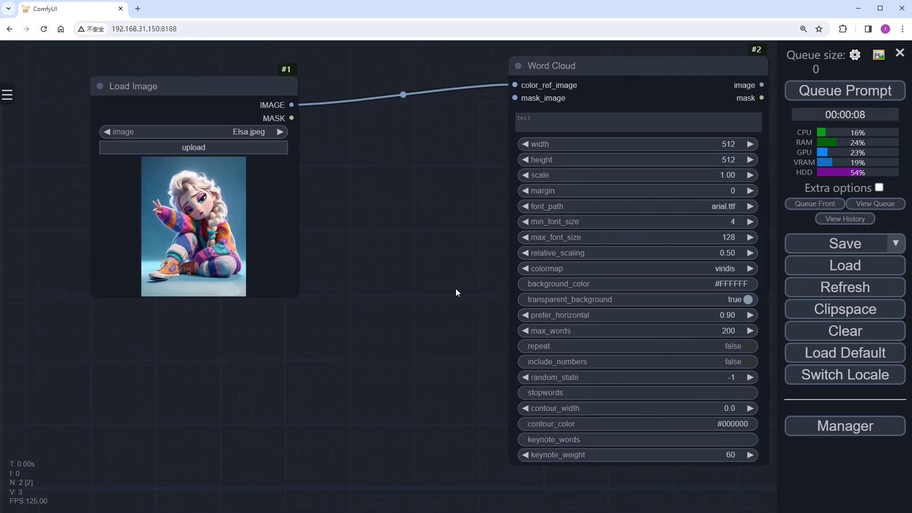
pyautogui.doubleClick(258, 380)
pyautogui.write('remov')
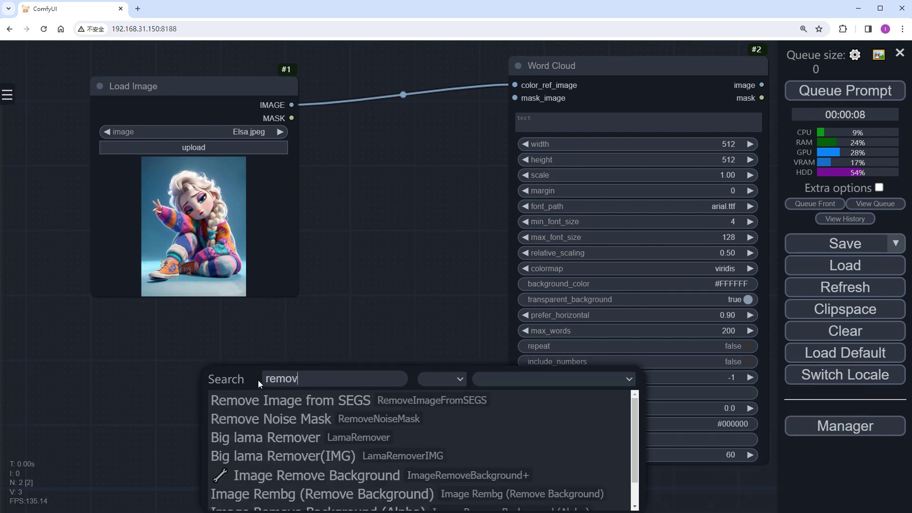
pyautogui.press('Down')
pyautogui.press('Down')
pyautogui.press('Down')
pyautogui.press('Down')
pyautogui.press('Down')
pyautogui.press('Return')
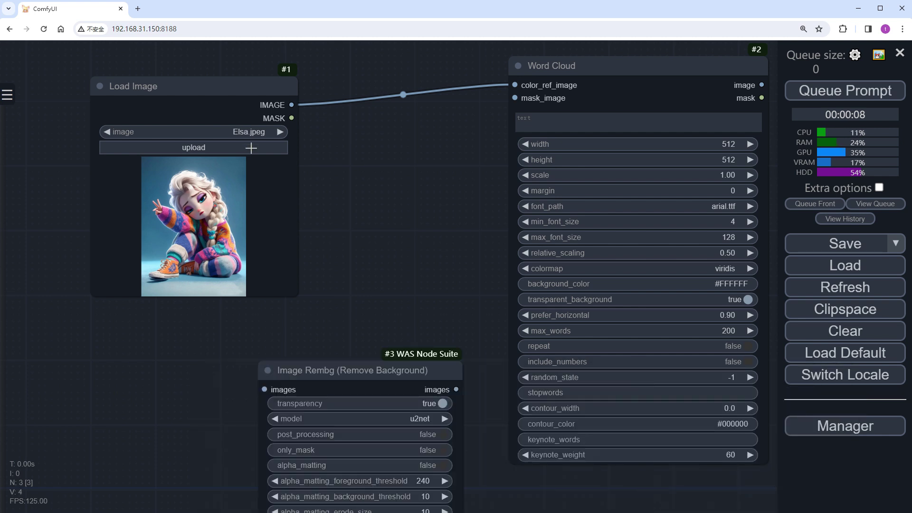
# - Feed the Elsa image into Image Rembg, route its output to Word Cloud's mask_image, and choose u2netp
pyautogui.moveTo(289, 109); pyautogui.dragTo(264, 389)
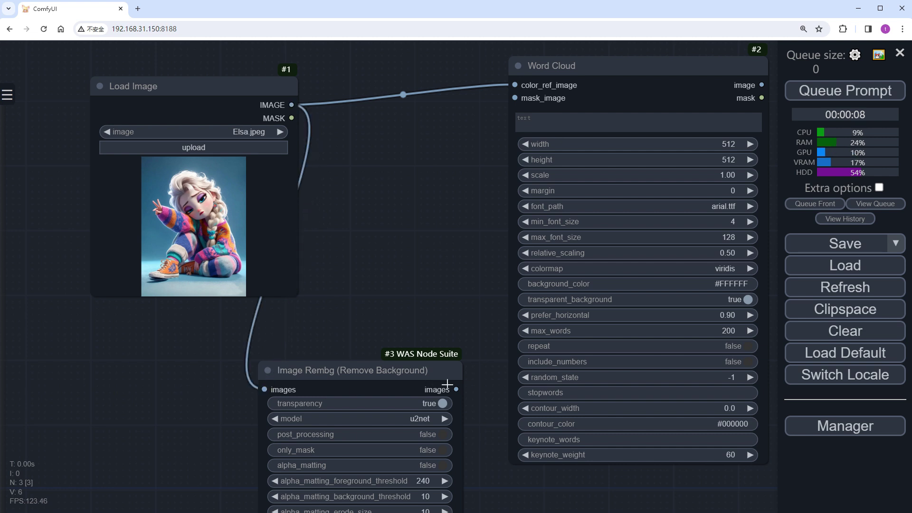
pyautogui.moveTo(456, 389); pyautogui.dragTo(515, 98)
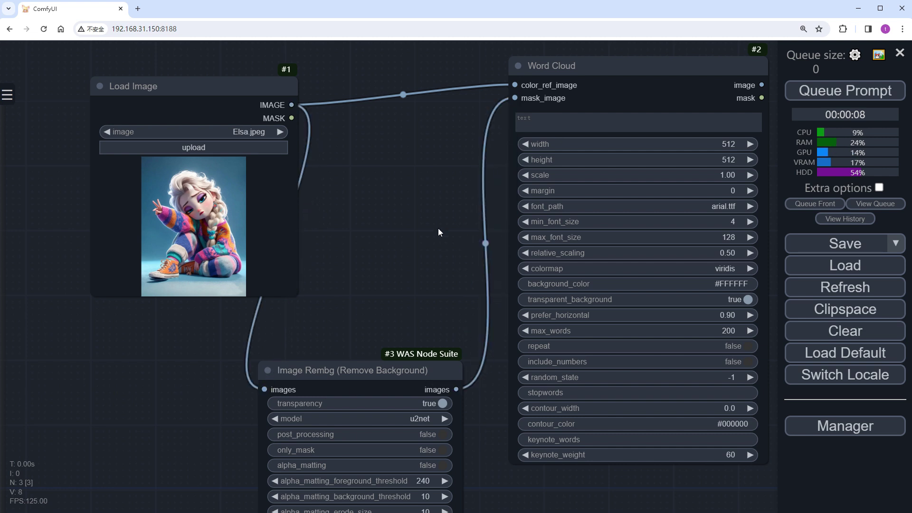
pyautogui.moveTo(438, 228); pyautogui.dragTo(440, 211)
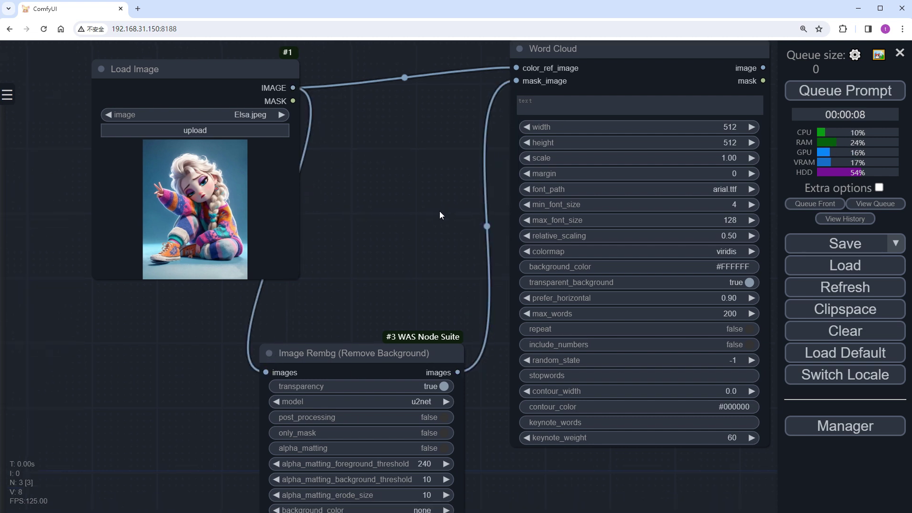
pyautogui.click(411, 402)
pyautogui.click(422, 419)
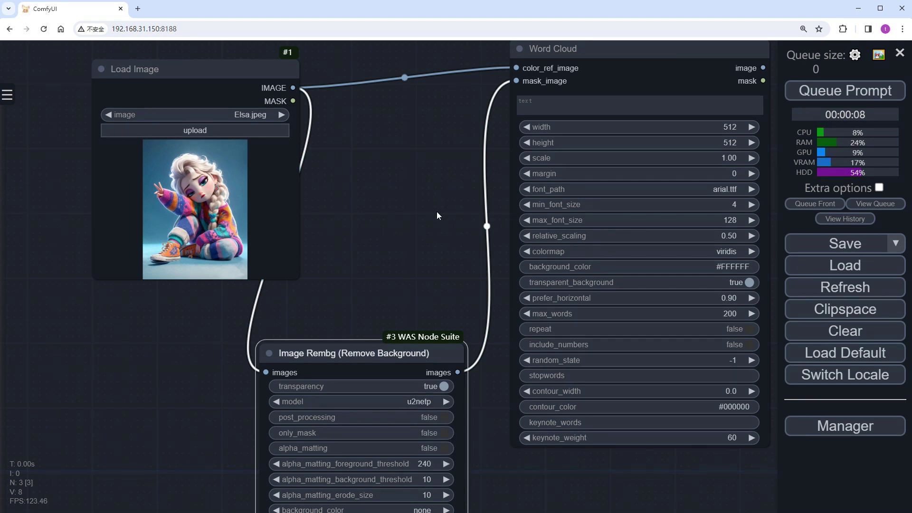
pyautogui.moveTo(437, 212); pyautogui.dragTo(292, 352)
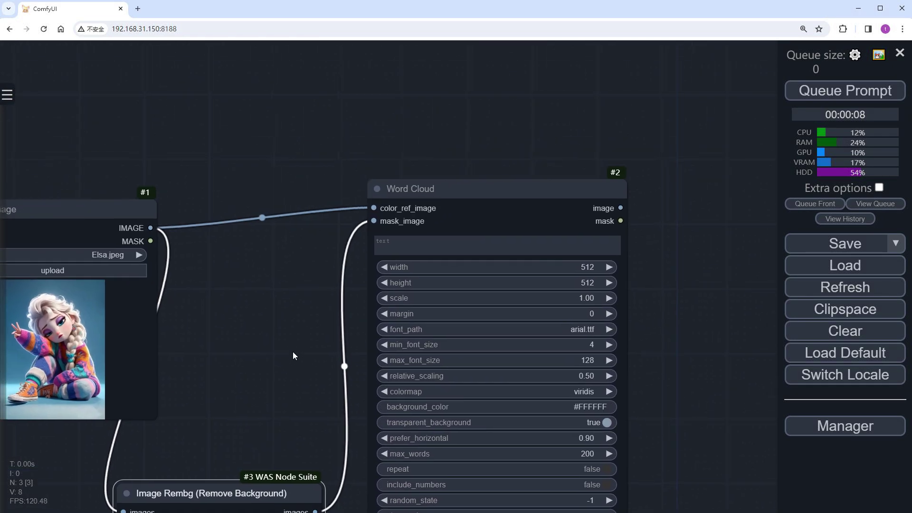
# - Set the word-cloud text to 'Elsa', attach an enlarged Preview Image node, and run the workflow
pyautogui.click(447, 245)
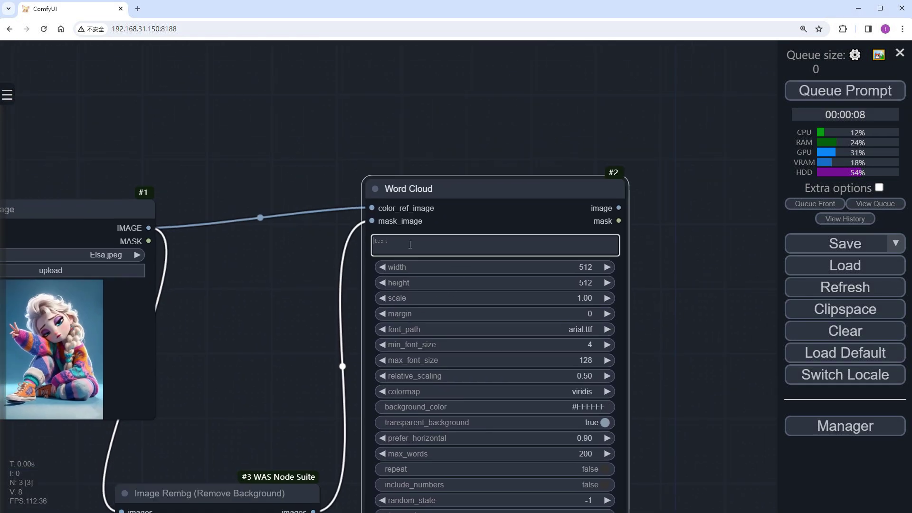
pyautogui.write('Elsa')
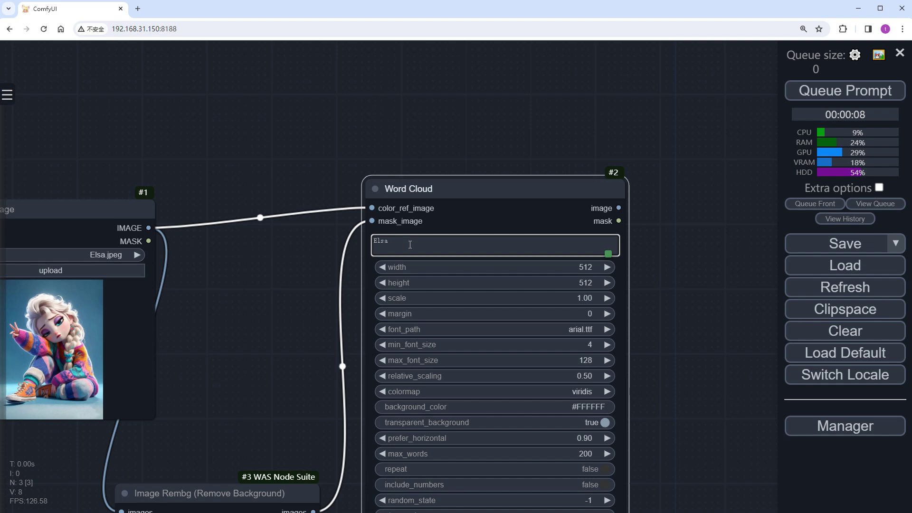
pyautogui.moveTo(618, 207); pyautogui.dragTo(672, 211)
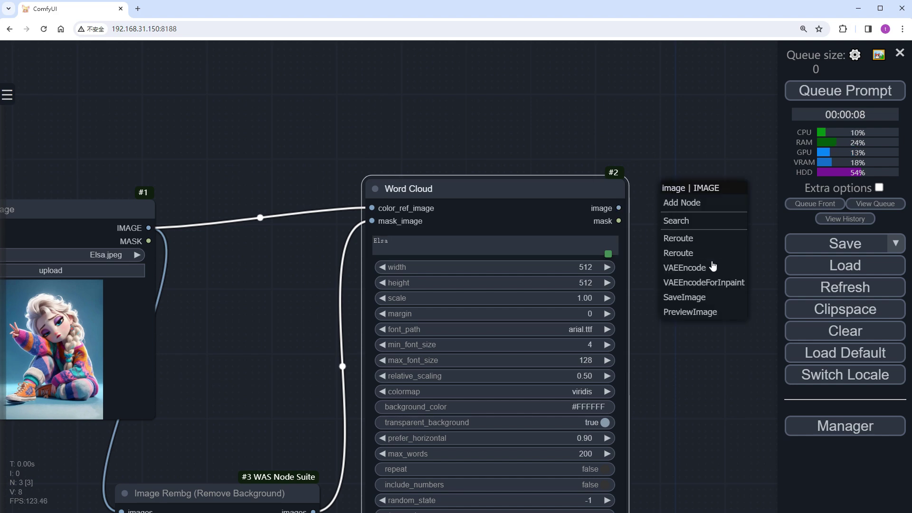
pyautogui.click(701, 311)
pyautogui.click(876, 91)
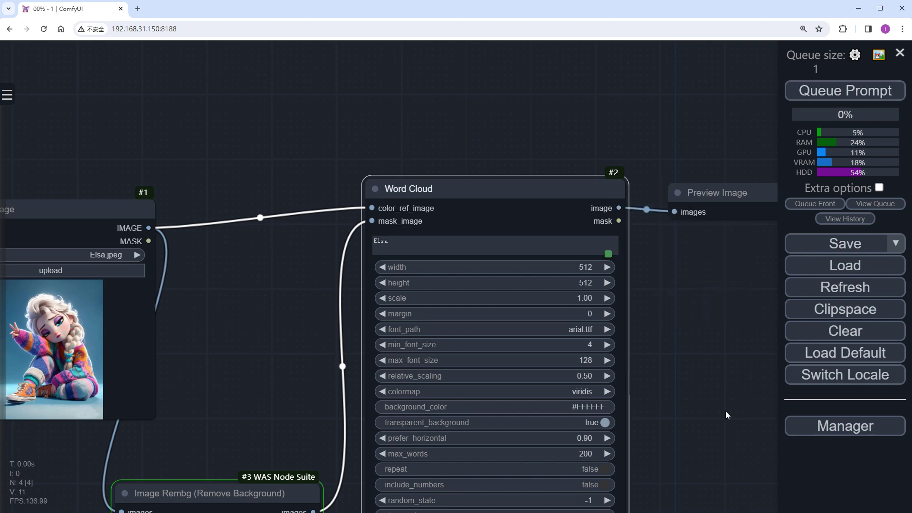
pyautogui.moveTo(671, 417); pyautogui.dragTo(614, 307)
pyautogui.scroll(-3, 614, 306)
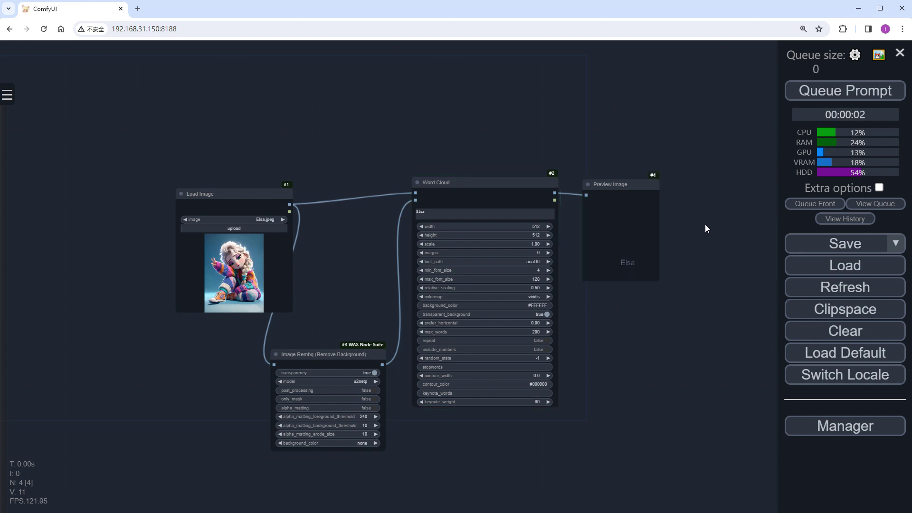
pyautogui.moveTo(657, 280); pyautogui.dragTo(725, 380)
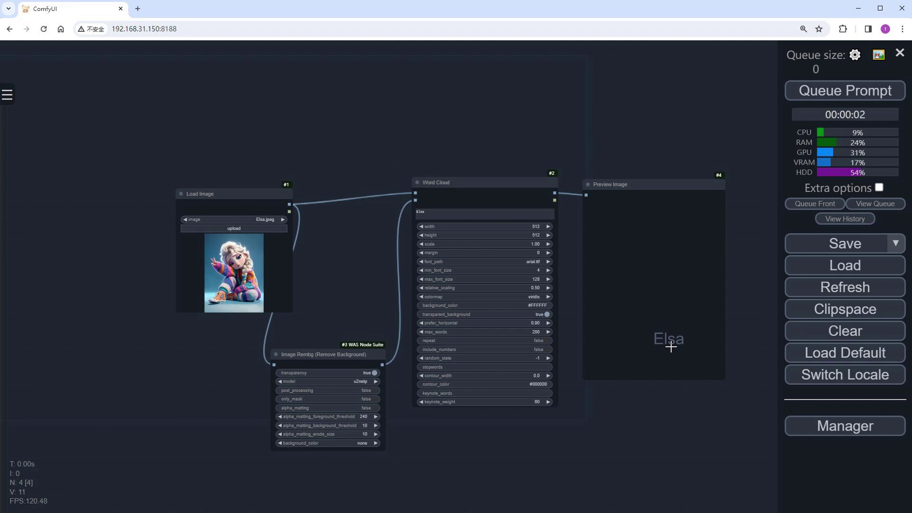
# - Set Word Cloud's repeat option to true and queue the workflow again
pyautogui.scroll(7, 579, 345)
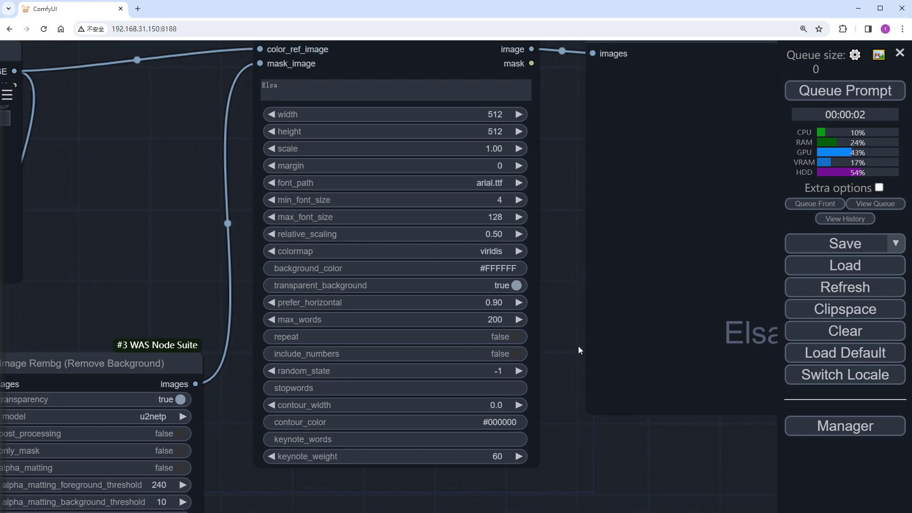
pyautogui.click(504, 336)
pyautogui.click(858, 92)
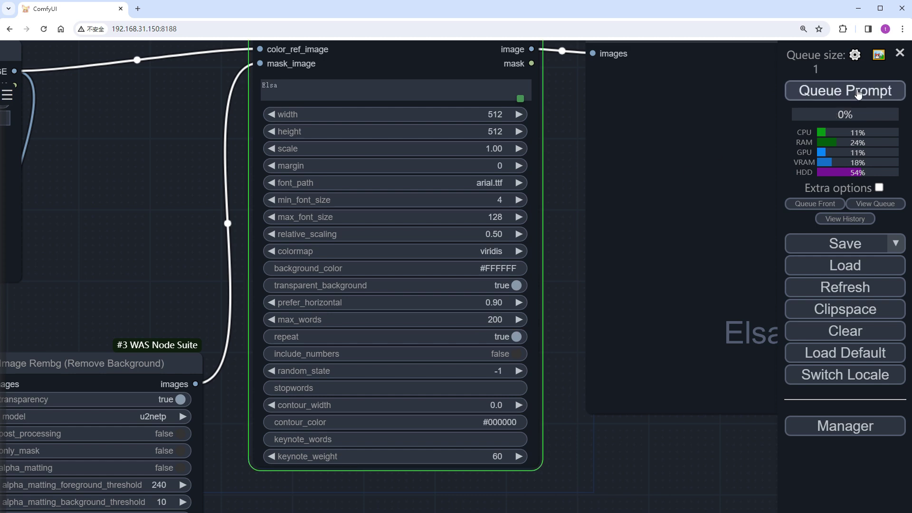
pyautogui.scroll(-7, 556, 345)
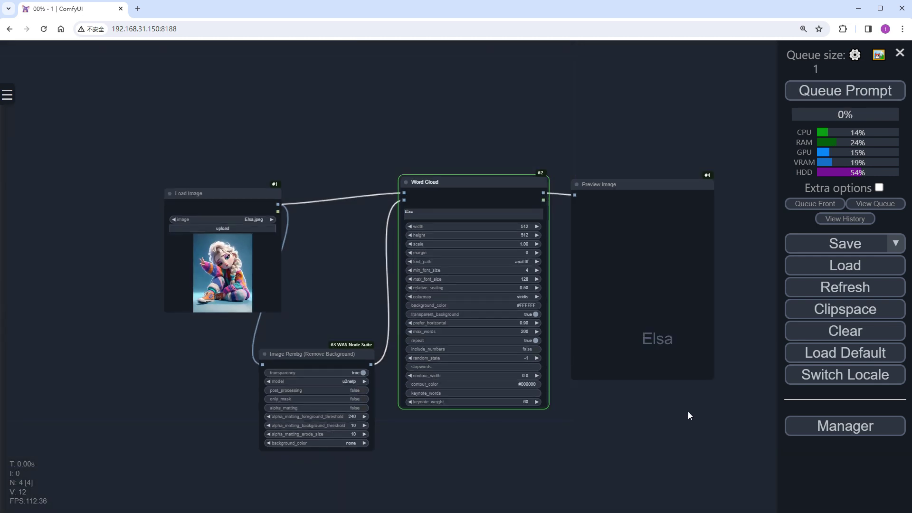
# - Set the Word Cloud scale to 4 and re-run for a sharper Elsa-silhouette cloud
pyautogui.scroll(5, 696, 393)
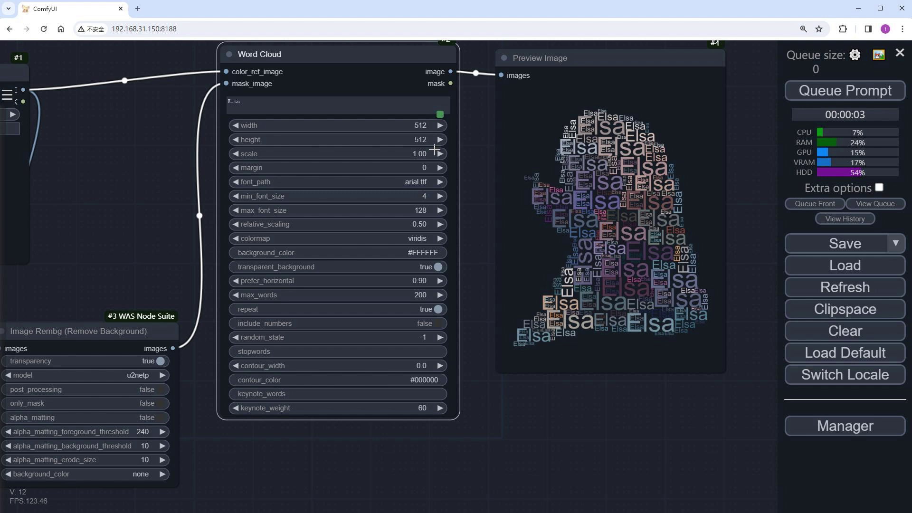
pyautogui.click(413, 154)
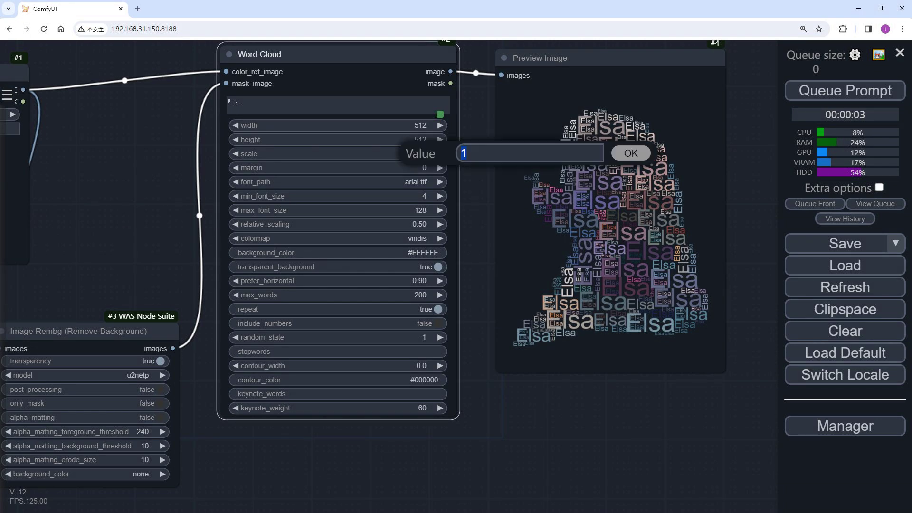
pyautogui.write('4')
pyautogui.press('Return')
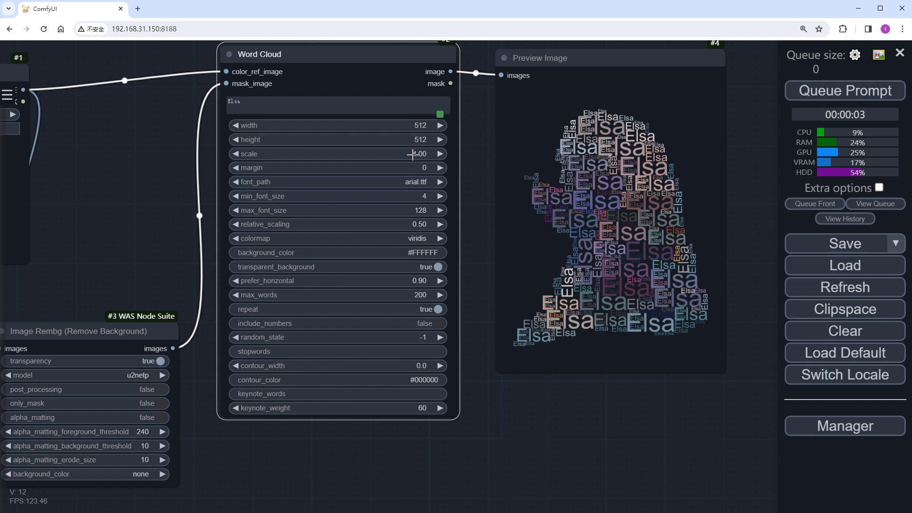
pyautogui.click(837, 93)
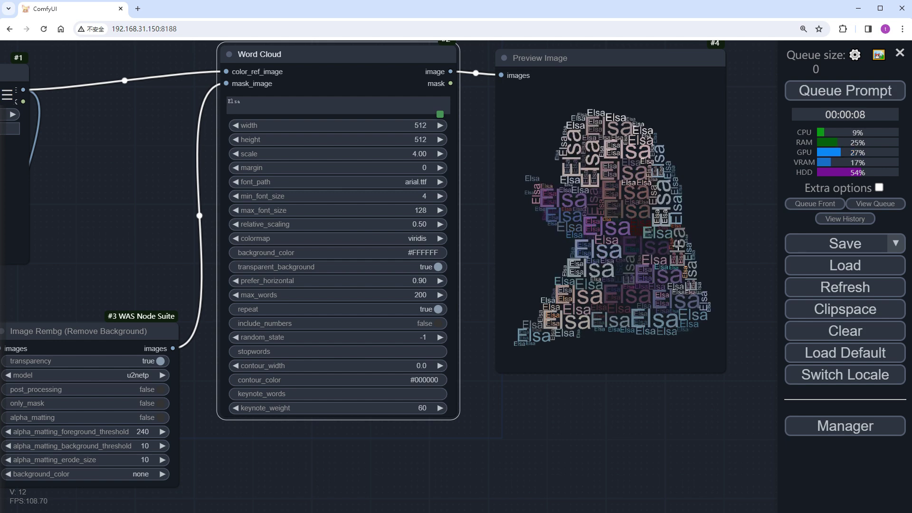
# - Add an Image Blending Mode node with a Preview Image attached to its output
pyautogui.scroll(-4, 677, 245)
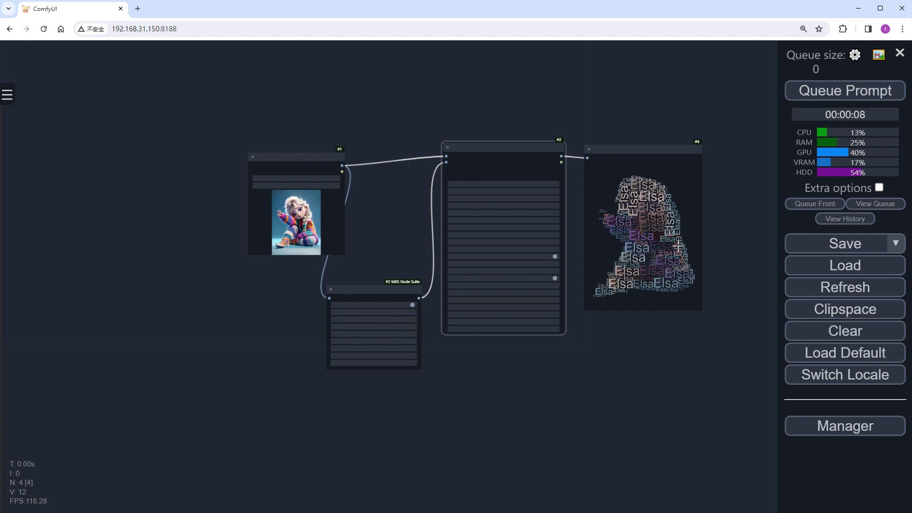
pyautogui.moveTo(655, 363); pyautogui.dragTo(498, 339)
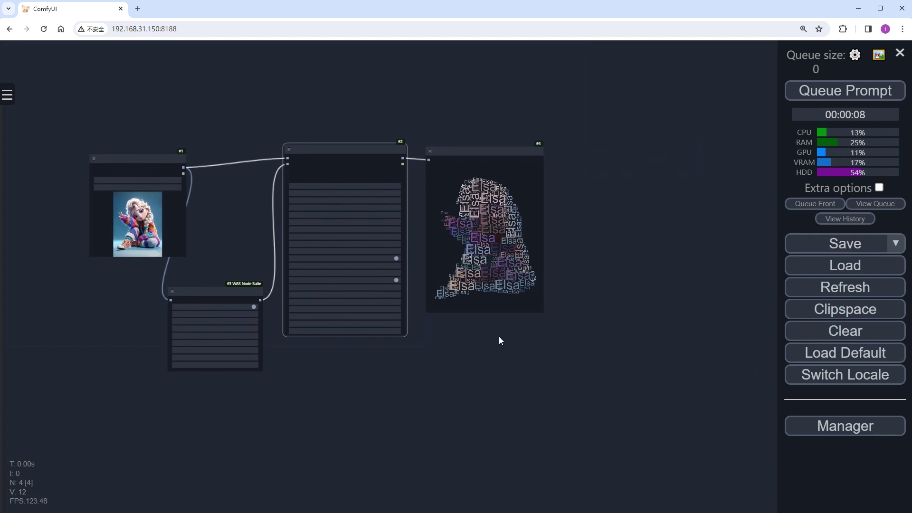
pyautogui.moveTo(508, 149); pyautogui.dragTo(663, 95)
pyautogui.scroll(5, 515, 264)
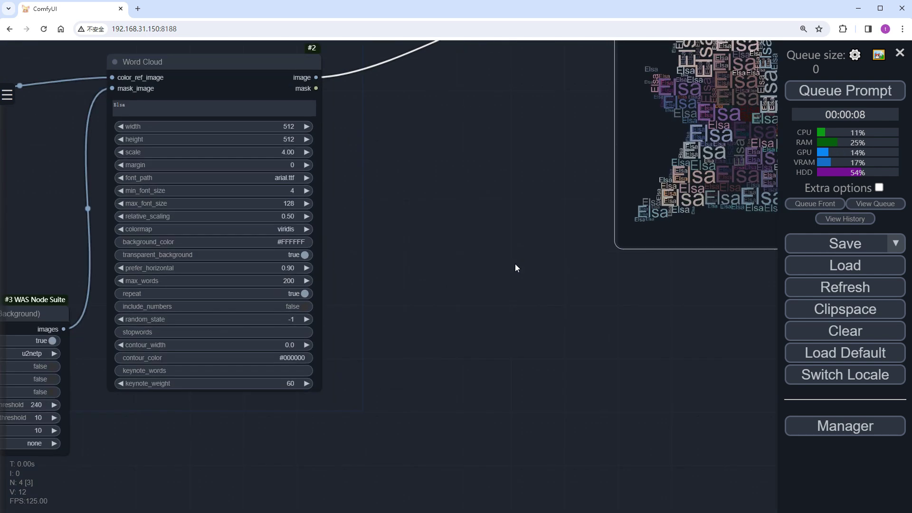
pyautogui.doubleClick(506, 291)
pyautogui.write('blen')
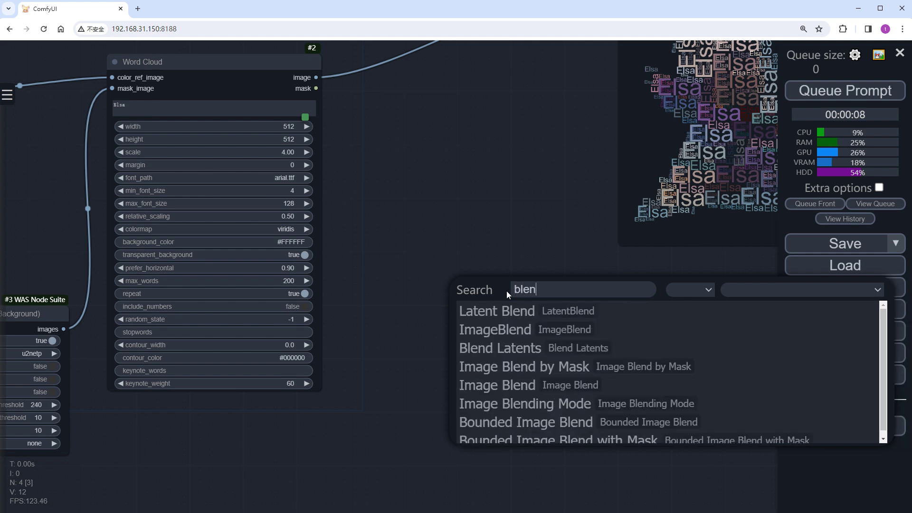
pyautogui.write('ding')
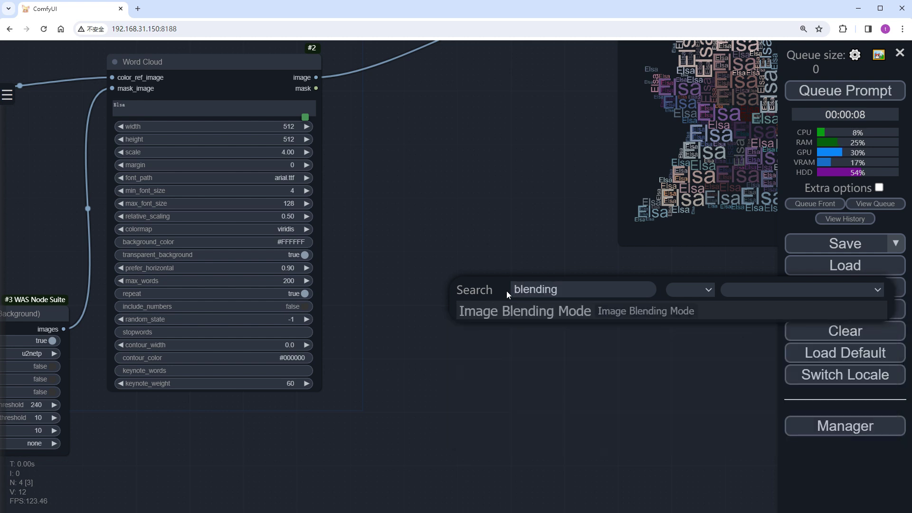
pyautogui.click(532, 313)
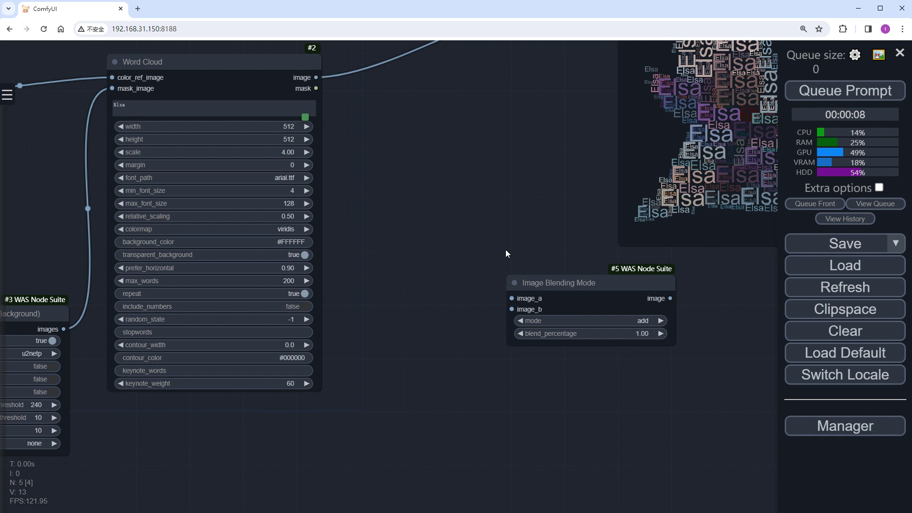
pyautogui.moveTo(670, 299); pyautogui.dragTo(723, 319)
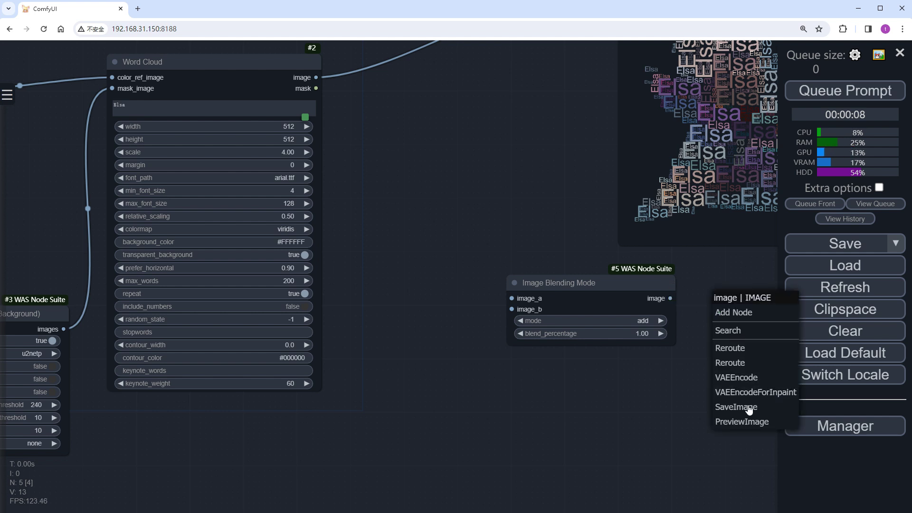
pyautogui.click(747, 421)
# - Wire the Word Cloud image into image_a and the original Elsa photo into image_b
pyautogui.moveTo(316, 77); pyautogui.dragTo(511, 298)
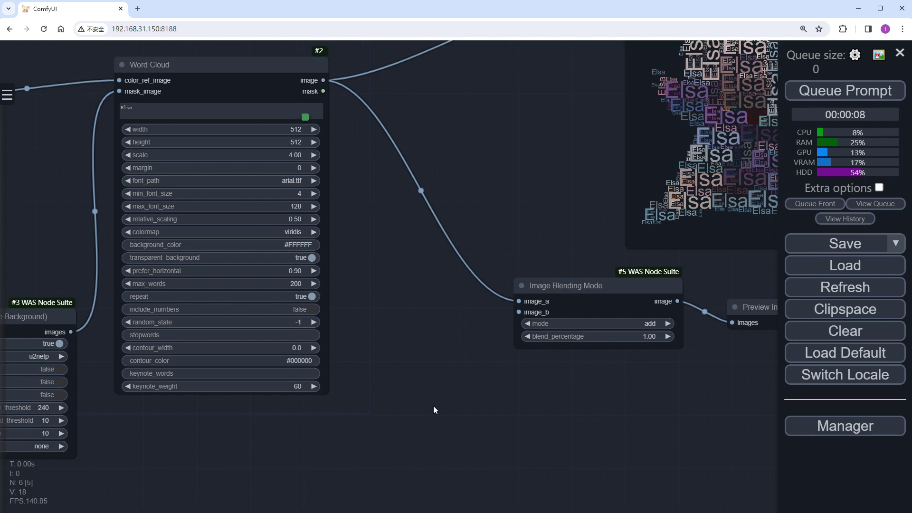
pyautogui.scroll(-2, 521, 401)
pyautogui.moveTo(122, 152); pyautogui.dragTo(602, 331)
pyautogui.scroll(3, 572, 385)
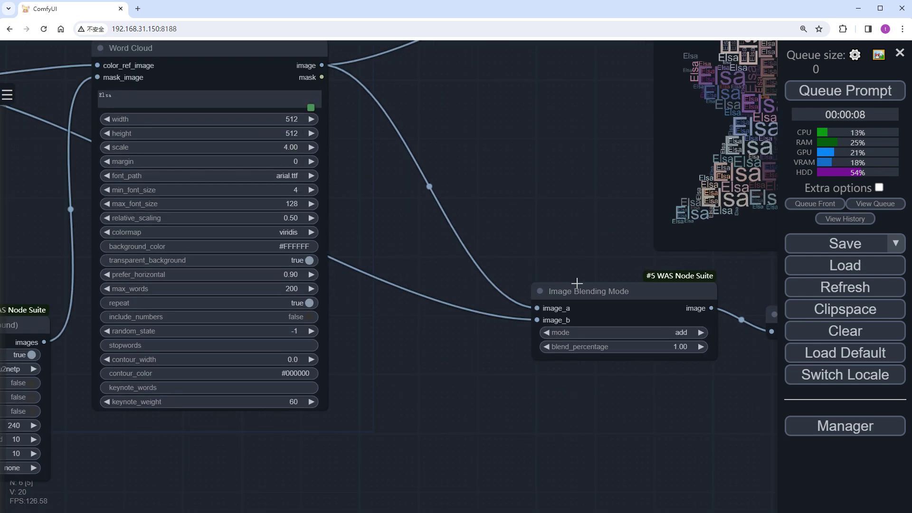
pyautogui.moveTo(577, 283); pyautogui.dragTo(587, 287)
# - Add an Upscale Image node with its width and height converted to inputs
pyautogui.doubleClick(424, 335)
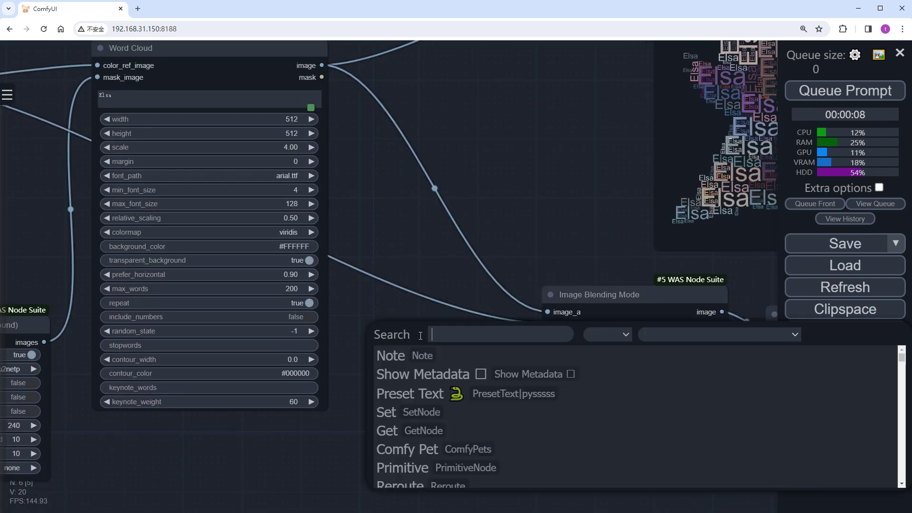
pyautogui.write('ups')
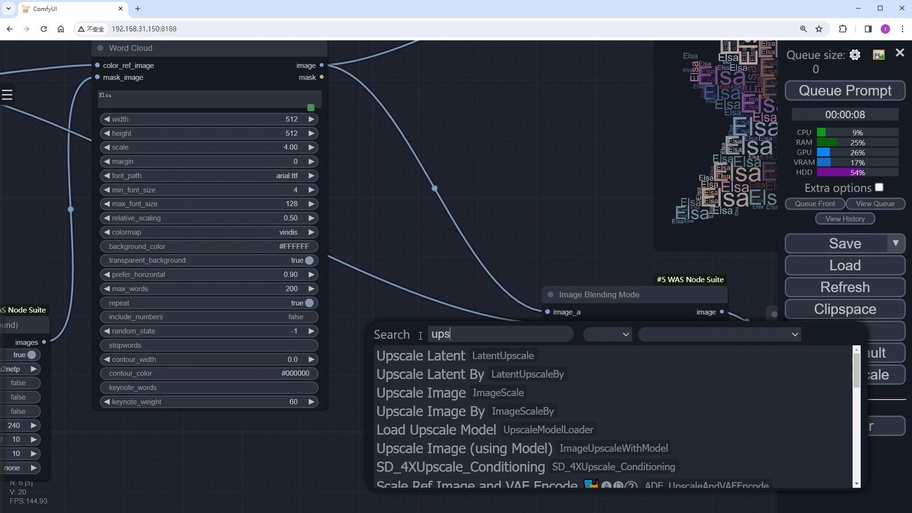
pyautogui.click(432, 394)
pyautogui.moveTo(483, 335); pyautogui.dragTo(442, 389)
pyautogui.rightClick(466, 423)
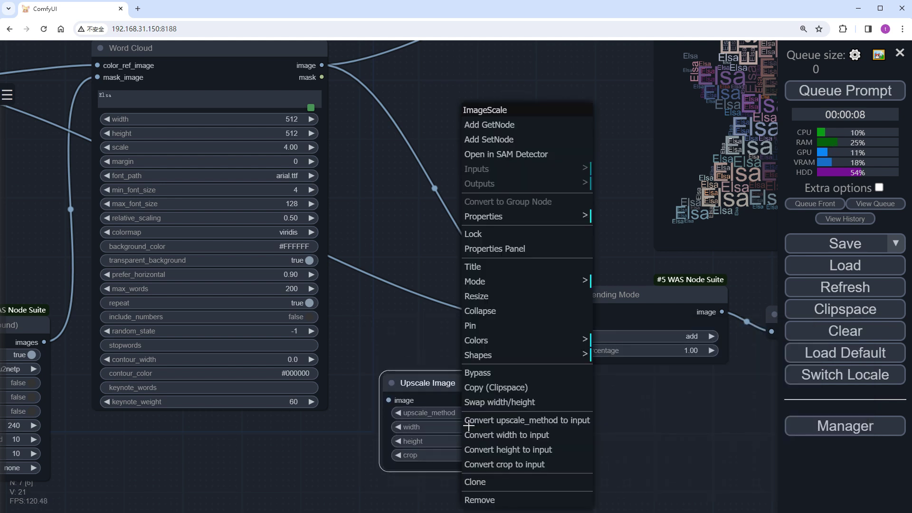
pyautogui.click(534, 435)
pyautogui.rightClick(511, 429)
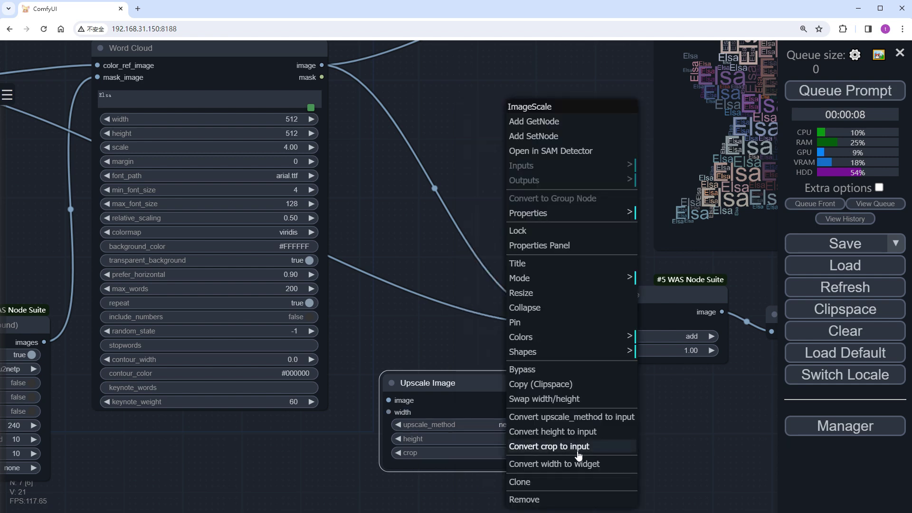
pyautogui.click(560, 431)
# - Add a Get Image Size node and feed its width and height into Upscale Image
pyautogui.scroll(-3, 612, 455)
pyautogui.moveTo(612, 455); pyautogui.dragTo(648, 383)
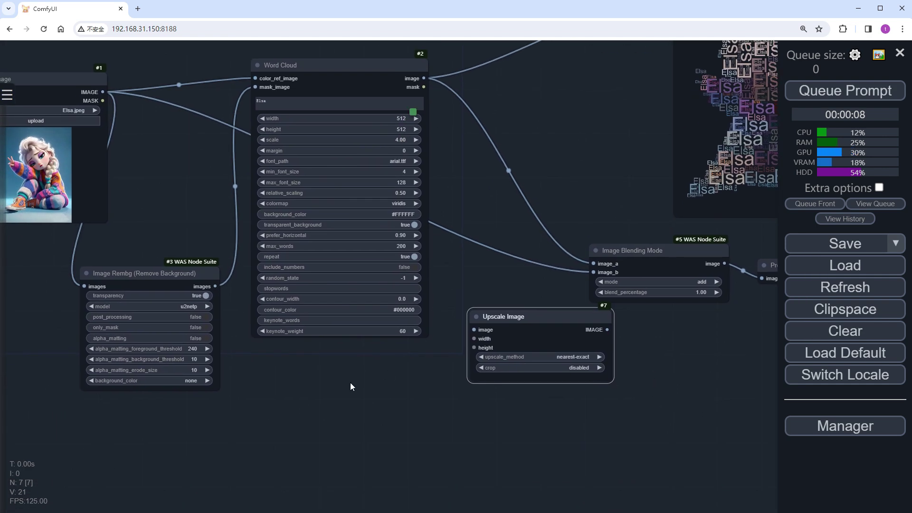
pyautogui.doubleClick(324, 385)
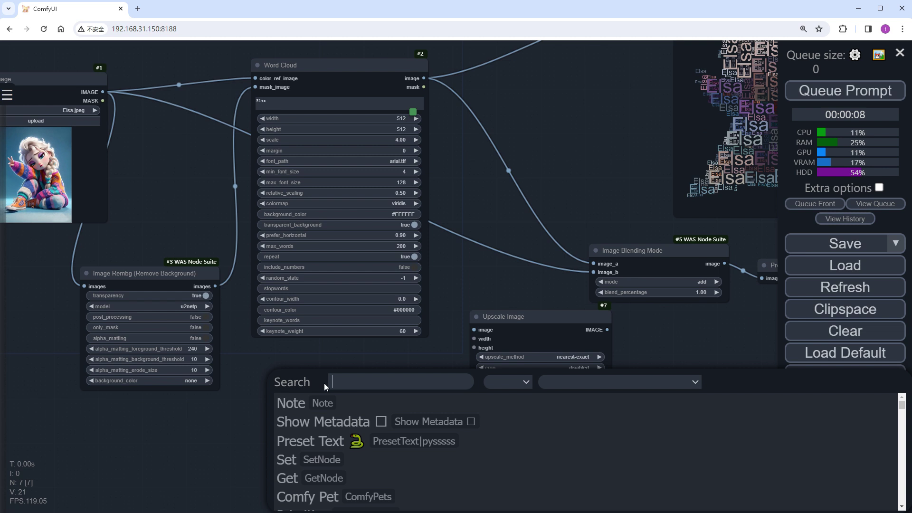
pyautogui.write('geti')
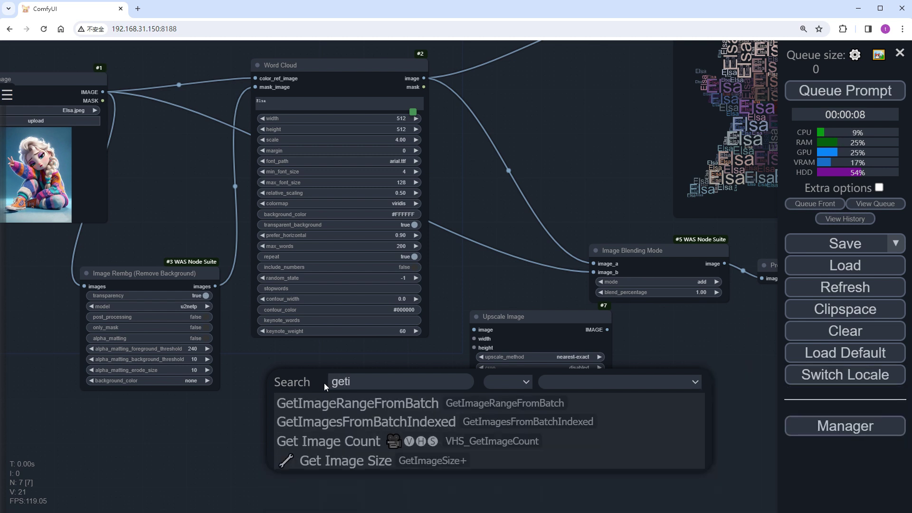
pyautogui.click(409, 460)
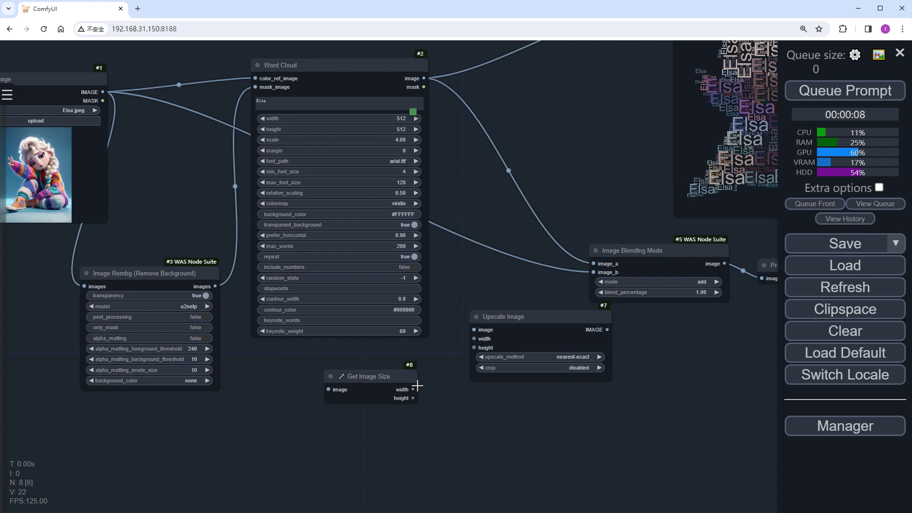
pyautogui.moveTo(413, 389); pyautogui.dragTo(473, 347)
pyautogui.moveTo(328, 389); pyautogui.dragTo(103, 92)
# - Route the Word Cloud output through Upscale Image into the blend's image_a
pyautogui.scroll(3, 451, 186)
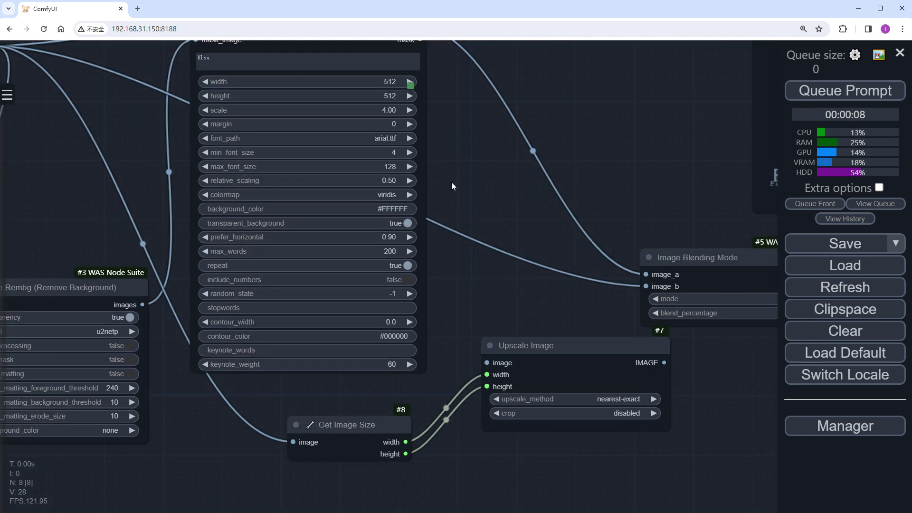
pyautogui.moveTo(476, 147); pyautogui.dragTo(442, 210)
pyautogui.moveTo(396, 93); pyautogui.dragTo(454, 426)
pyautogui.moveTo(630, 422); pyautogui.dragTo(613, 338)
pyautogui.scroll(-4, 724, 420)
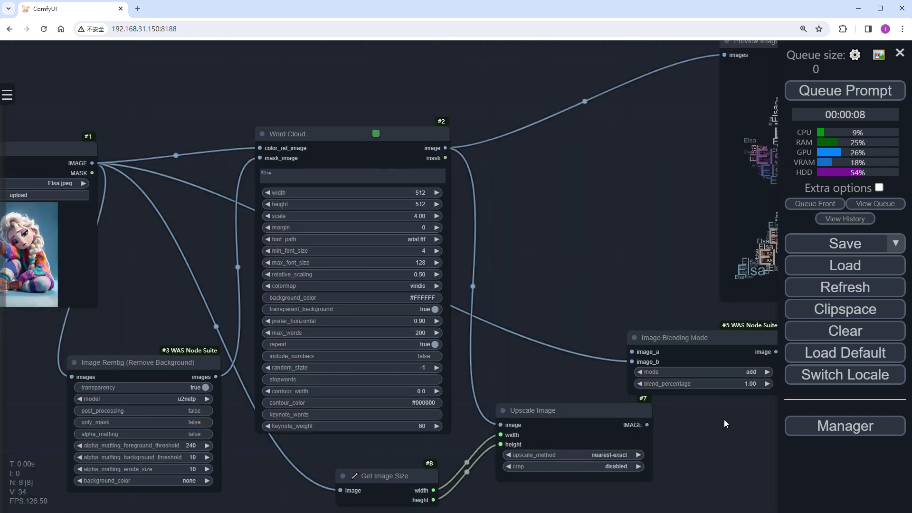
pyautogui.moveTo(725, 445); pyautogui.dragTo(466, 420)
# - Set blend_percentage to 0.50 on Image Blending Mode and run the workflow
pyautogui.moveTo(603, 339); pyautogui.dragTo(713, 337)
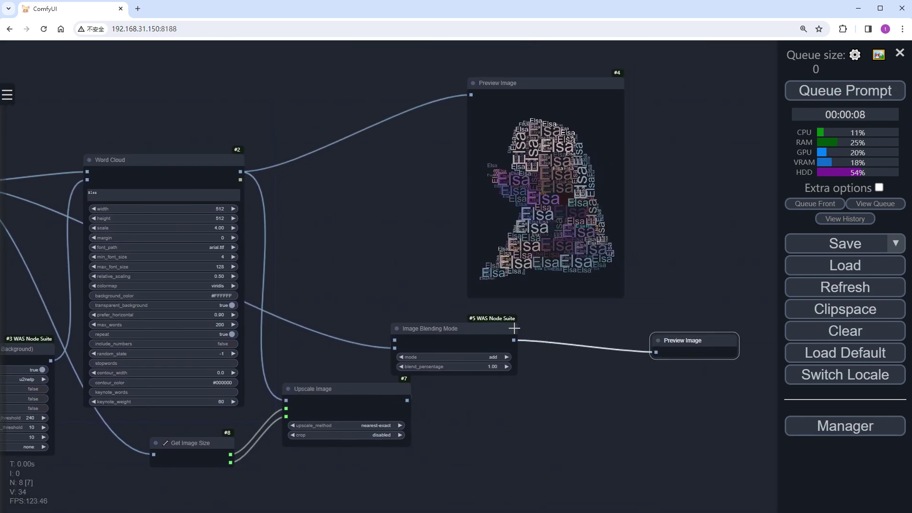
pyautogui.moveTo(513, 328); pyautogui.dragTo(593, 352)
pyautogui.click(569, 391)
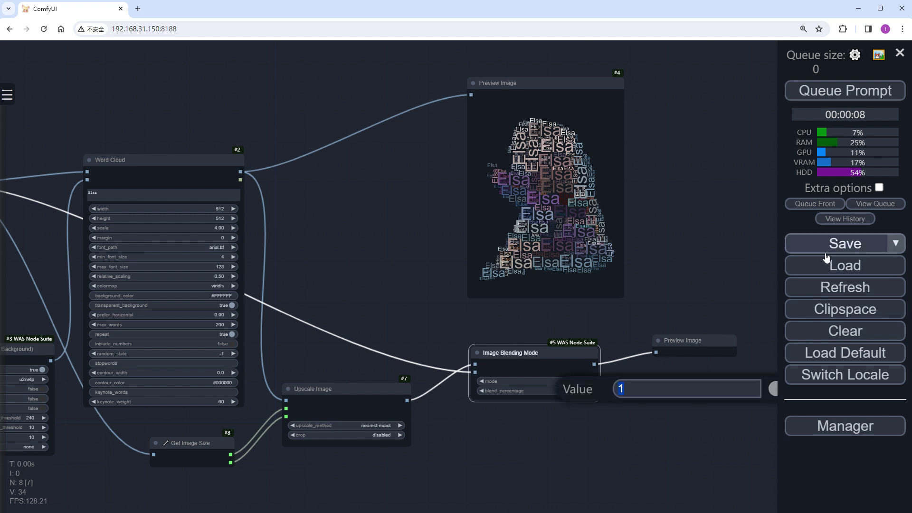
pyautogui.press('Return')
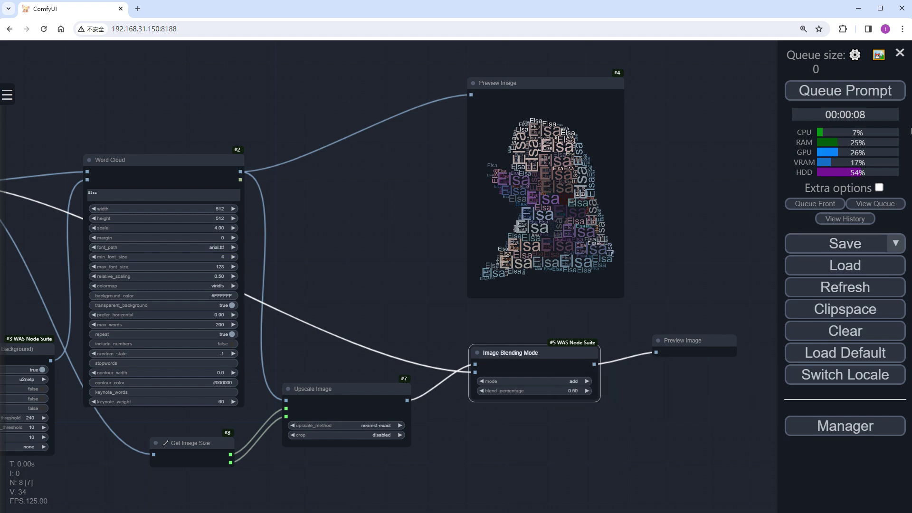
pyautogui.click(876, 95)
# - Move the blended result preview beside the word-cloud preview and enlarge it
pyautogui.scroll(-1, 688, 392)
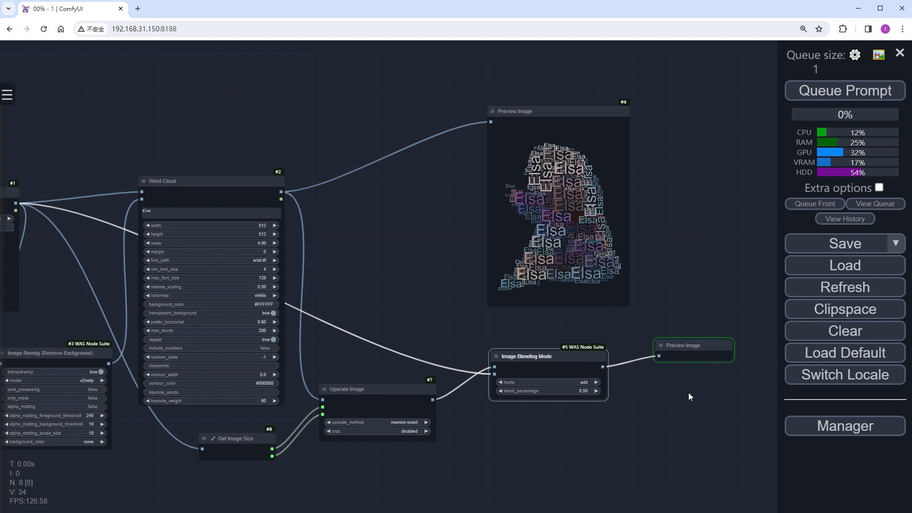
pyautogui.moveTo(630, 428); pyautogui.dragTo(494, 414)
pyautogui.moveTo(550, 339); pyautogui.dragTo(564, 142)
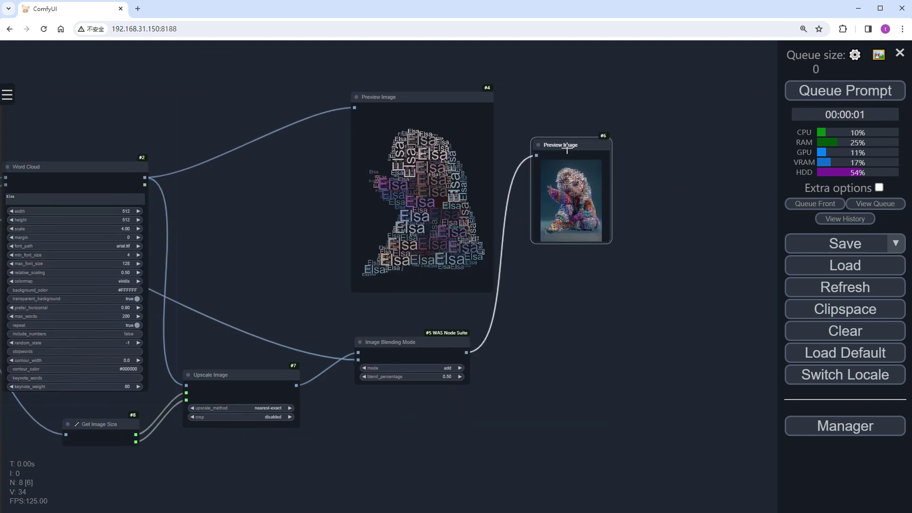
pyautogui.moveTo(611, 229); pyautogui.dragTo(721, 403)
pyautogui.scroll(1, 511, 419)
pyautogui.moveTo(512, 419); pyautogui.dragTo(475, 424)
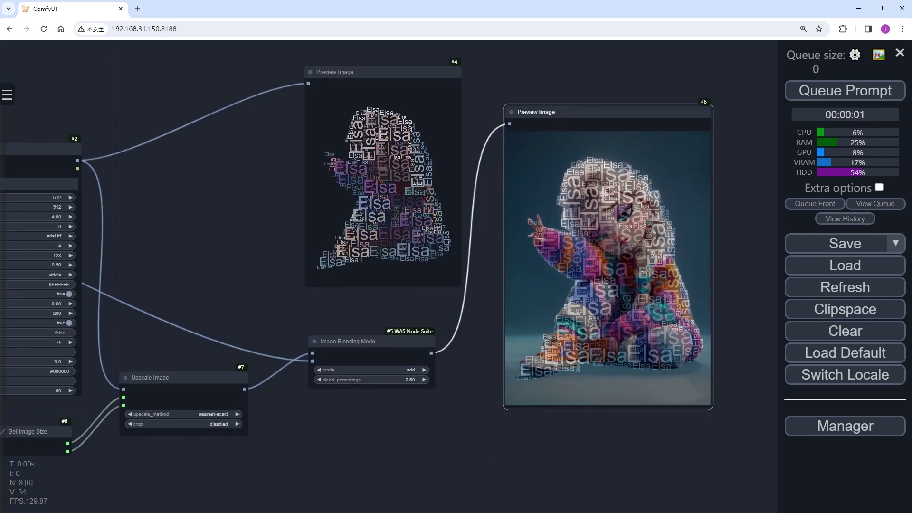
pyautogui.scroll(-4, 387, 421)
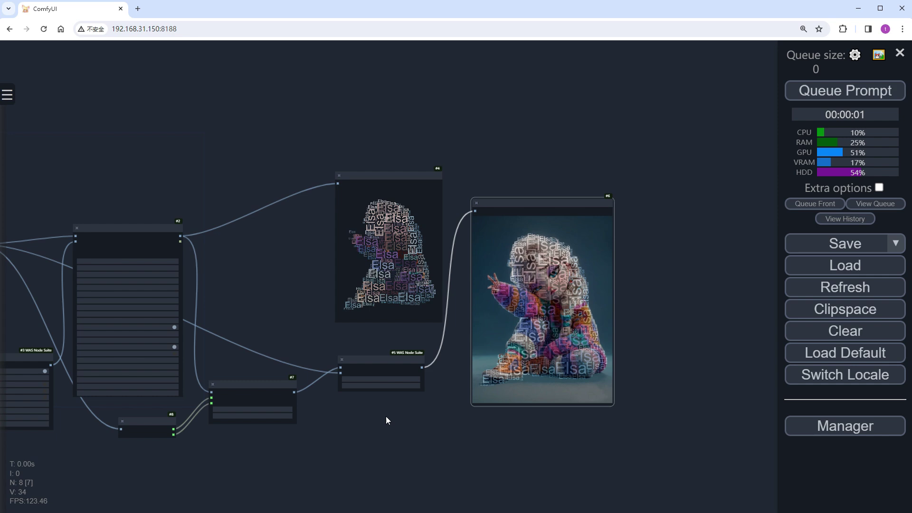
# - Add a Big lama Remover(IMG) node next to the Image Rembg node
pyautogui.moveTo(387, 421); pyautogui.dragTo(567, 338)
pyautogui.scroll(6, 267, 389)
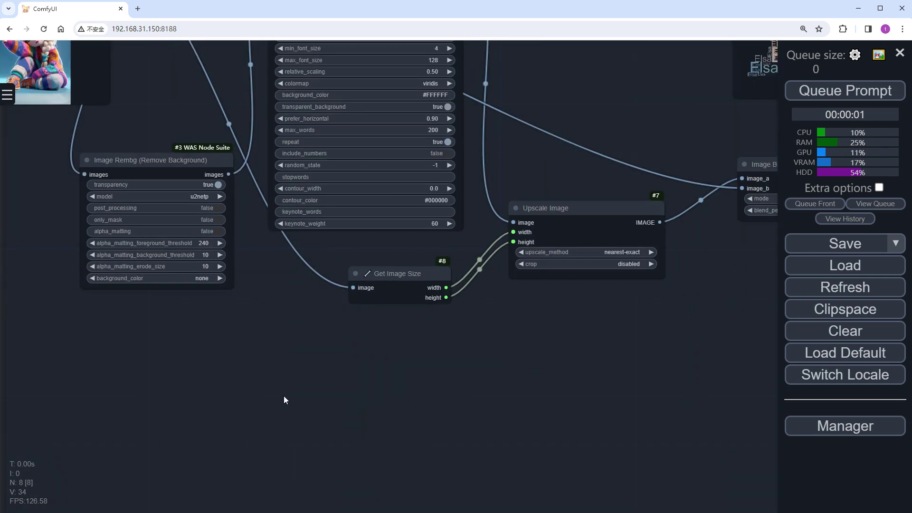
pyautogui.moveTo(195, 190); pyautogui.dragTo(45, 369)
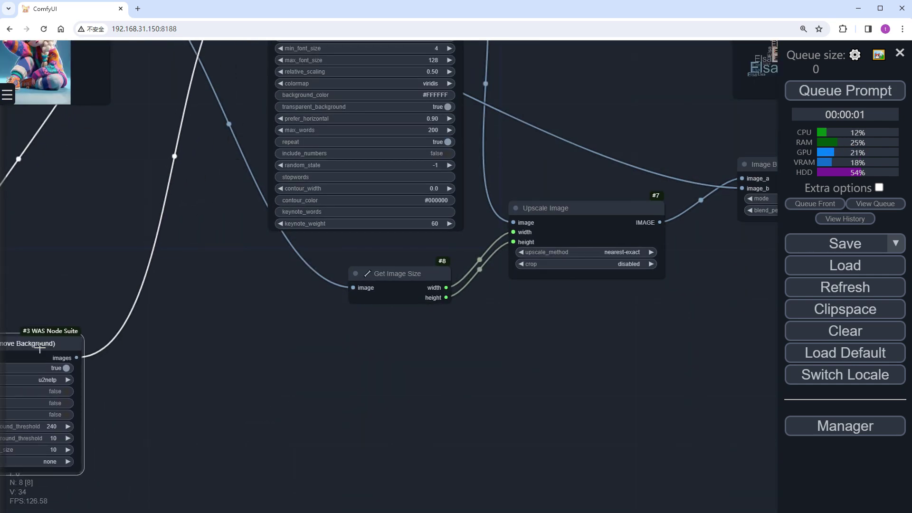
pyautogui.doubleClick(286, 360)
pyautogui.write('lam')
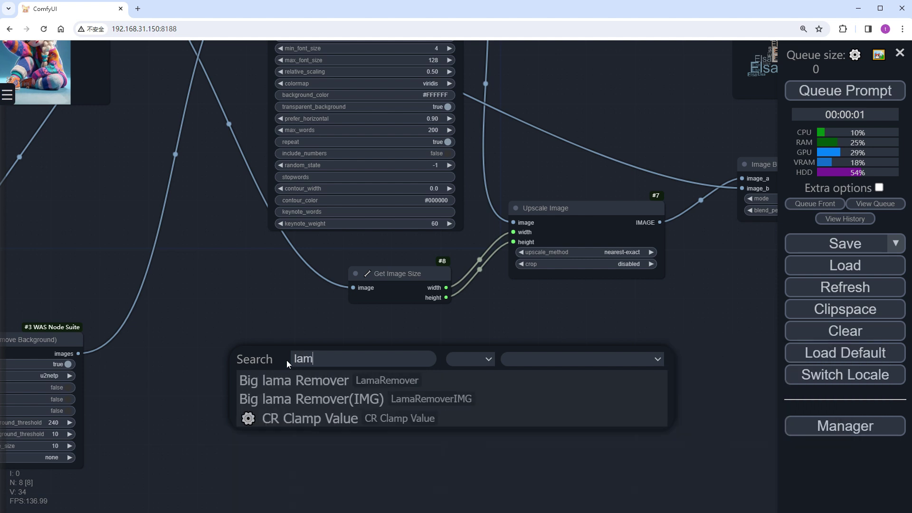
pyautogui.click(302, 400)
pyautogui.moveTo(217, 332); pyautogui.dragTo(227, 375)
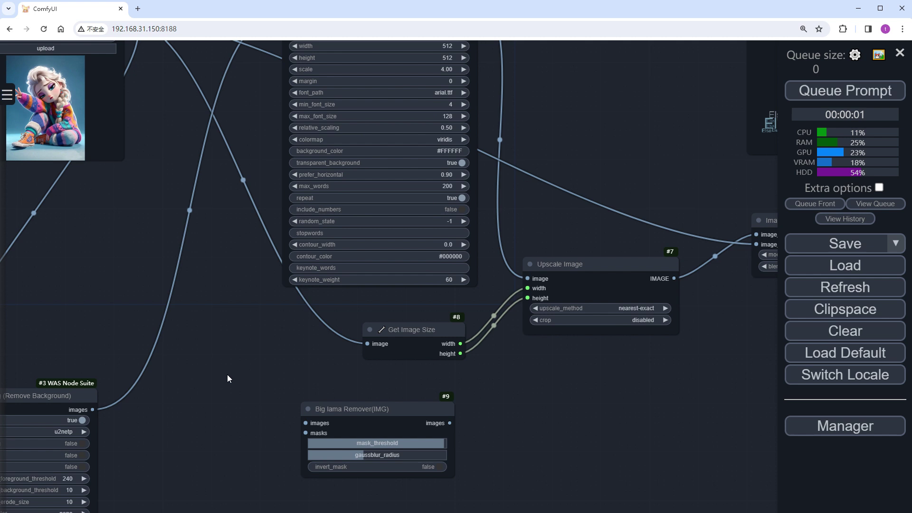
# - Feed the background-removal output and original image into the lama remover, send its output to image_b, and raise gaussblur_radius
pyautogui.moveTo(95, 409); pyautogui.dragTo(306, 423)
pyautogui.moveTo(237, 346); pyautogui.dragTo(213, 393)
pyautogui.moveTo(108, 74); pyautogui.dragTo(294, 481)
pyautogui.moveTo(578, 482); pyautogui.dragTo(506, 401)
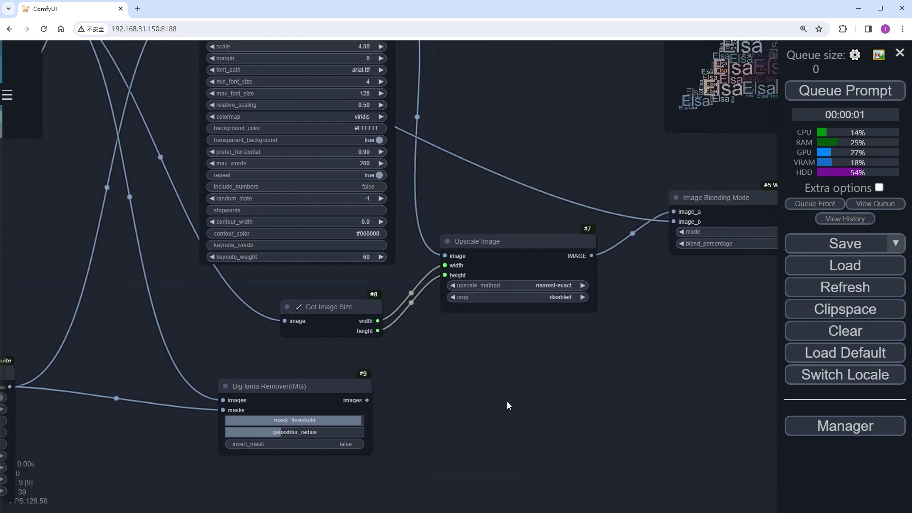
pyautogui.moveTo(367, 400); pyautogui.dragTo(673, 221)
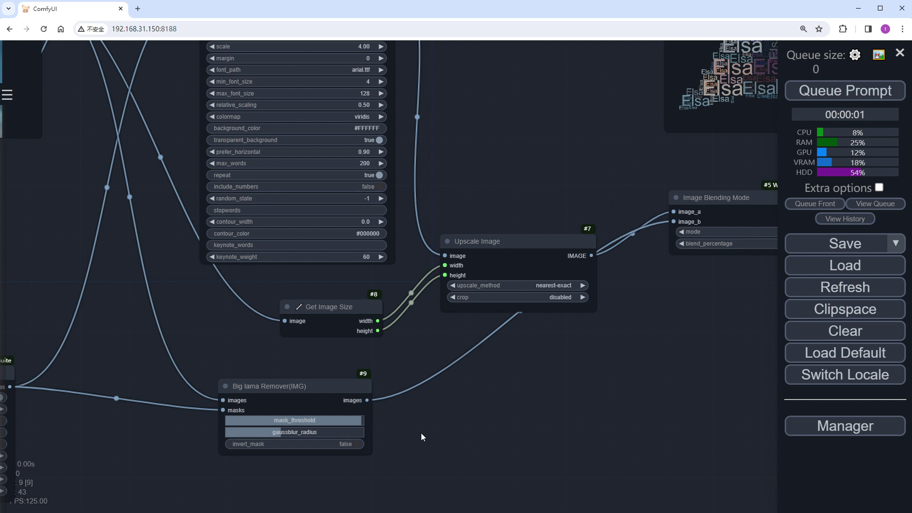
pyautogui.moveTo(285, 432); pyautogui.dragTo(350, 431)
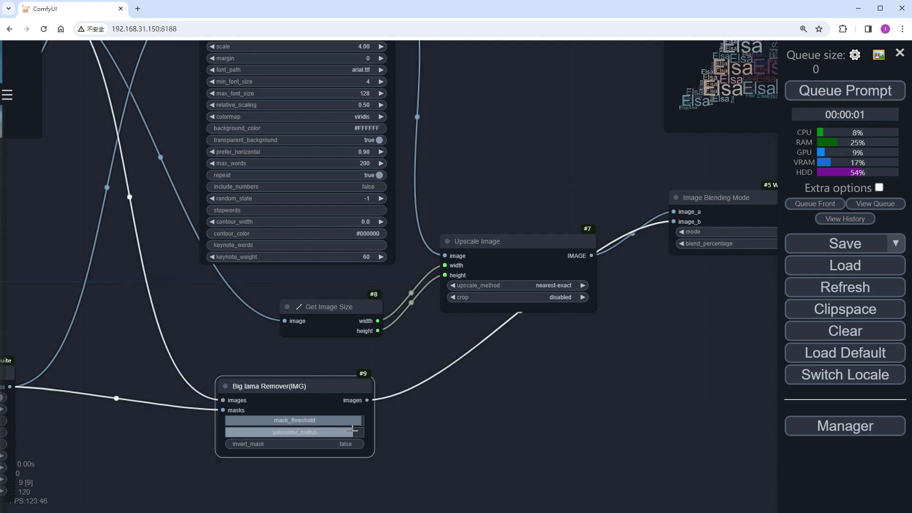
# - Preview the lama-erased background and run the workflow
pyautogui.moveTo(366, 400); pyautogui.dragTo(460, 419)
pyautogui.click(488, 499)
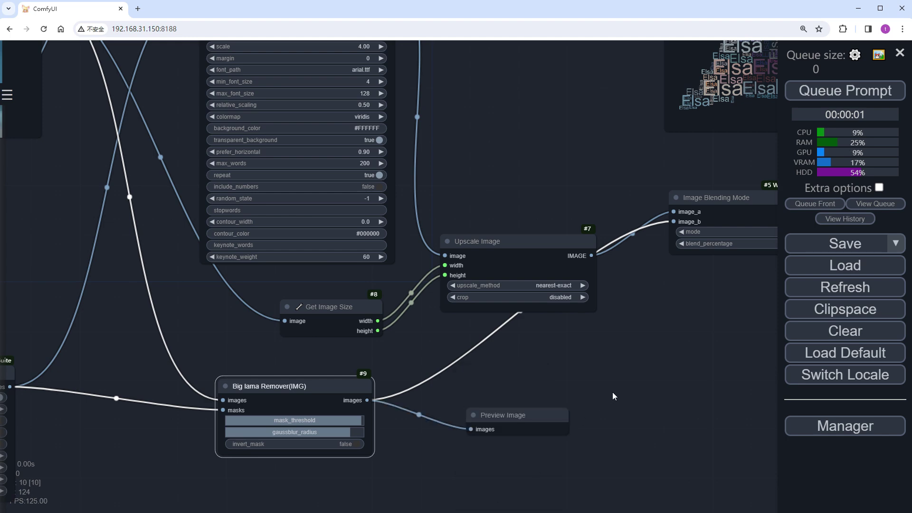
pyautogui.moveTo(612, 391); pyautogui.dragTo(525, 401)
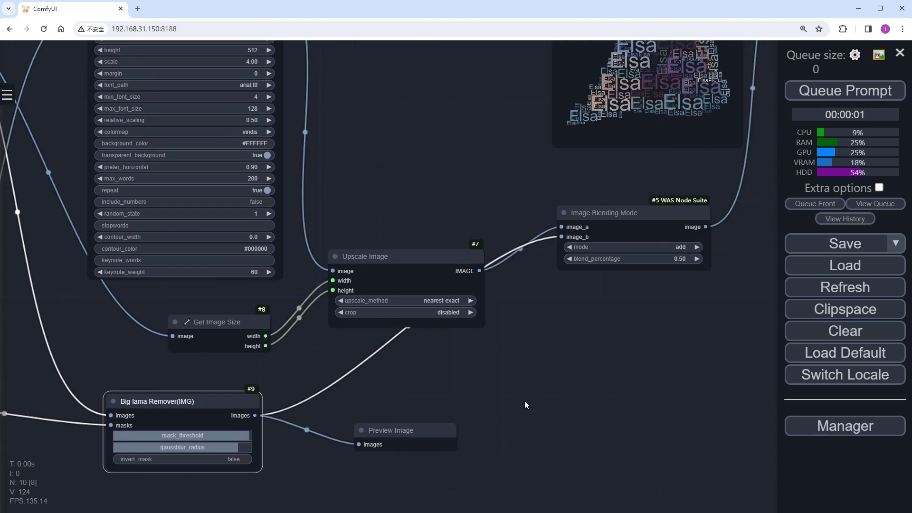
pyautogui.click(832, 90)
pyautogui.scroll(-6, 640, 355)
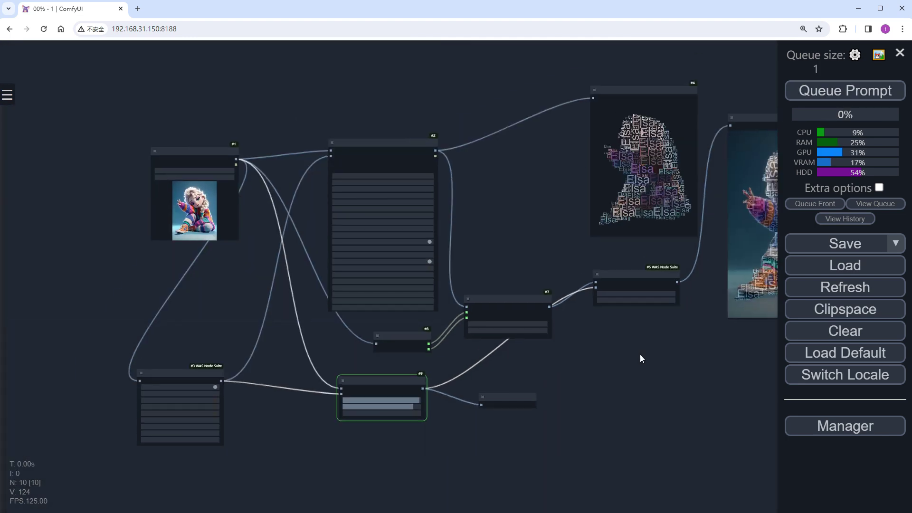
pyautogui.moveTo(600, 378); pyautogui.dragTo(457, 428)
# - Switch the Image Blending Mode mode to screen and re-run the workflow
pyautogui.scroll(2, 533, 398)
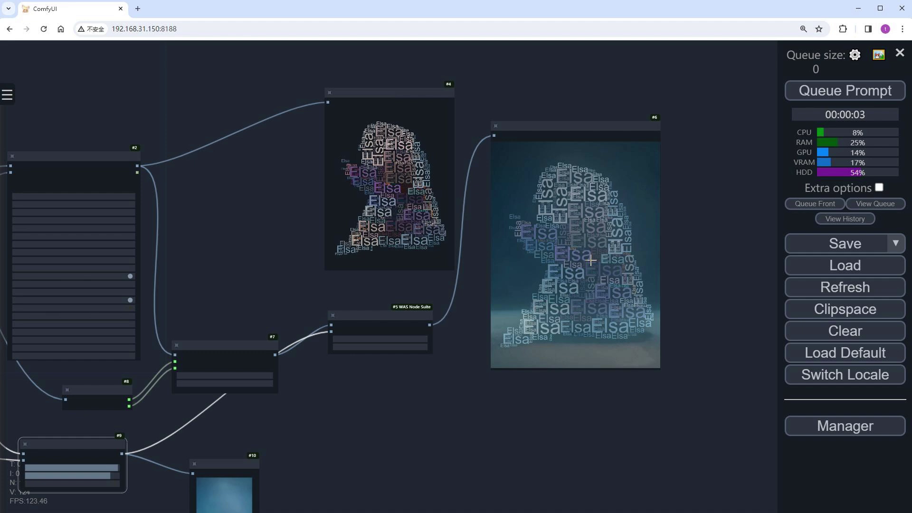
pyautogui.scroll(5, 425, 328)
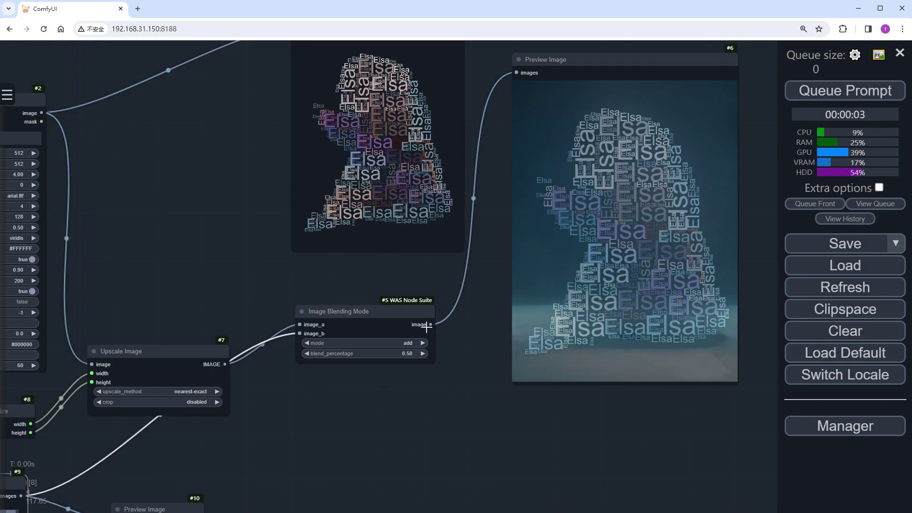
pyautogui.click(401, 345)
pyautogui.scroll(-1, 409, 479)
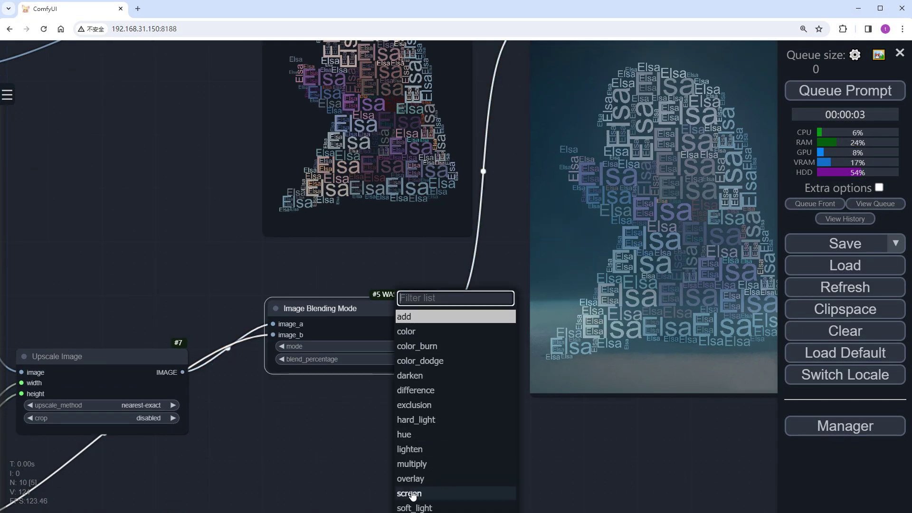
pyautogui.click(411, 490)
pyautogui.click(868, 84)
pyautogui.scroll(-5, 496, 301)
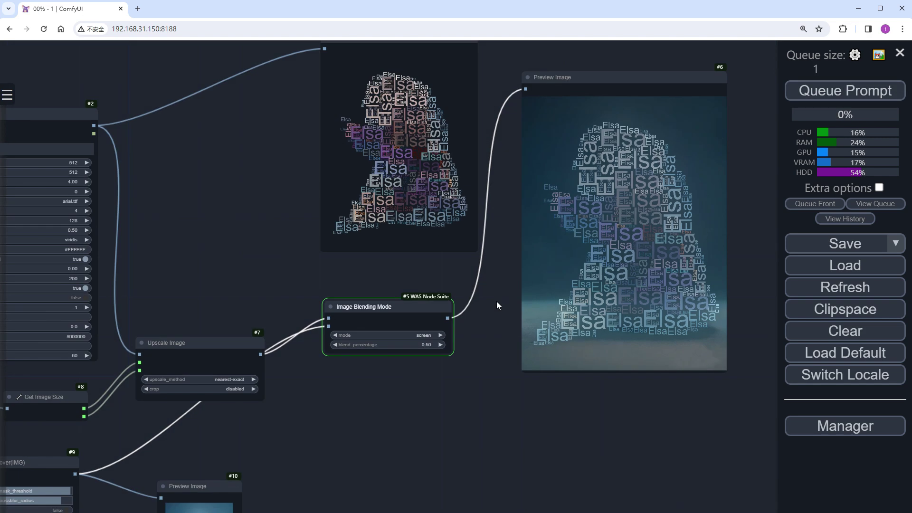
pyautogui.moveTo(460, 336); pyautogui.dragTo(446, 344)
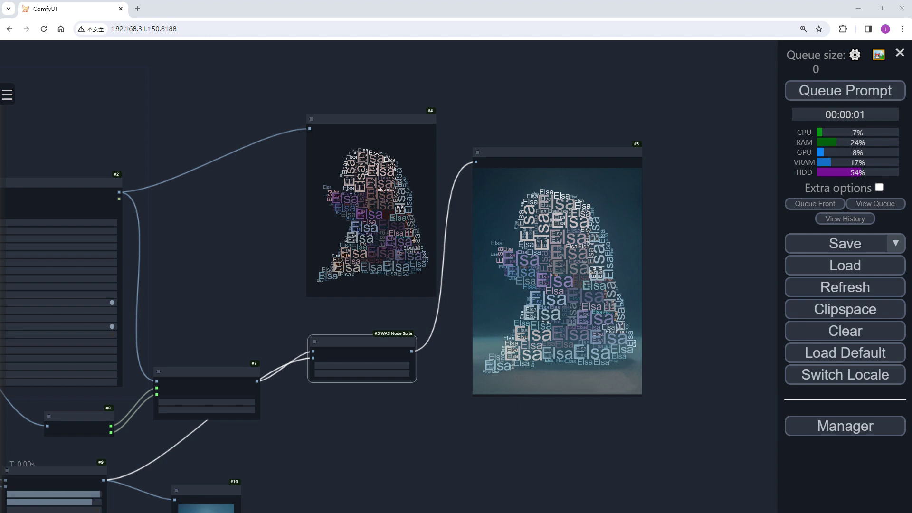
# - Set the Word Cloud font_path to 方正粗黑宋简体.ttf
pyautogui.moveTo(232, 251); pyautogui.dragTo(485, 273)
pyautogui.scroll(5, 485, 272)
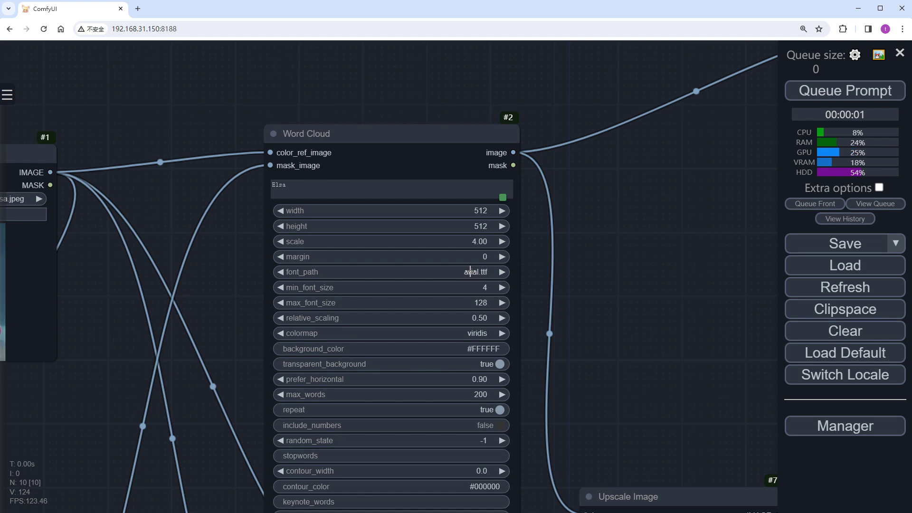
pyautogui.click(470, 271)
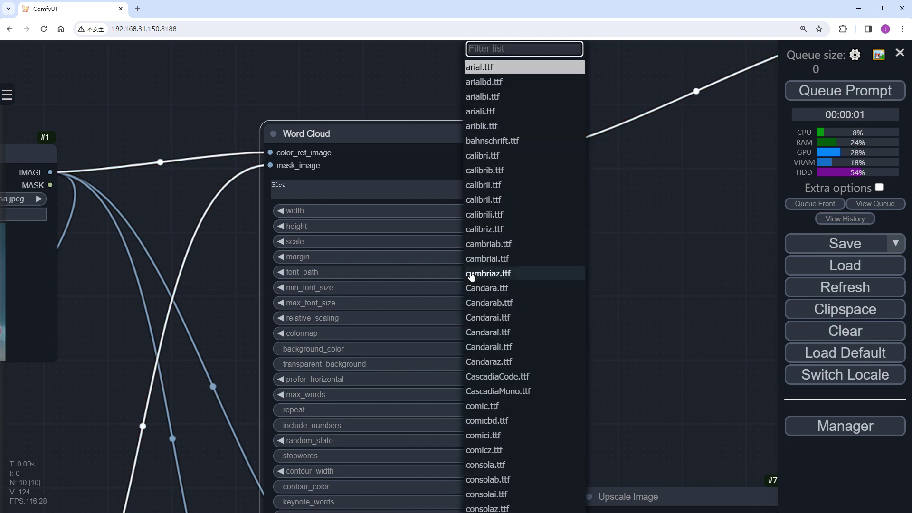
pyautogui.write('yy')
pyautogui.press('space')
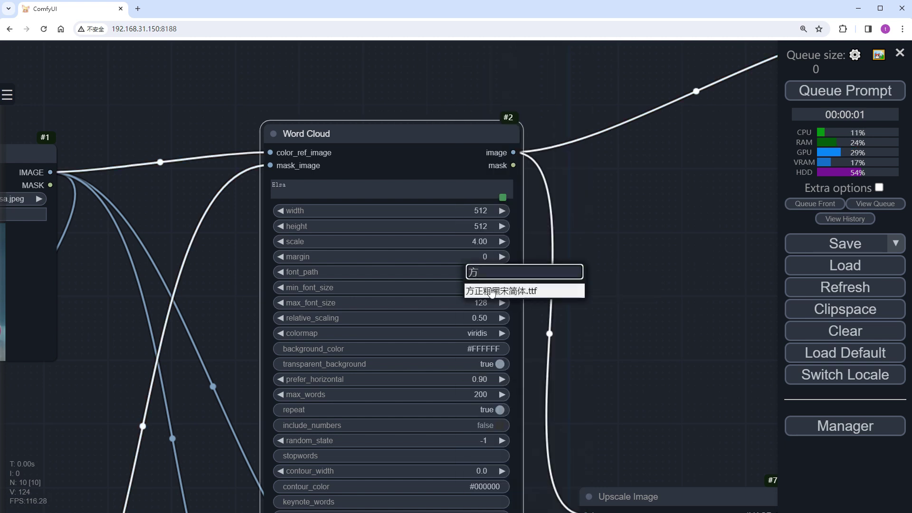
pyautogui.press('Return')
# - Replace the word-cloud text Elsa with 白 富 美
pyautogui.moveTo(370, 195); pyautogui.dragTo(260, 185)
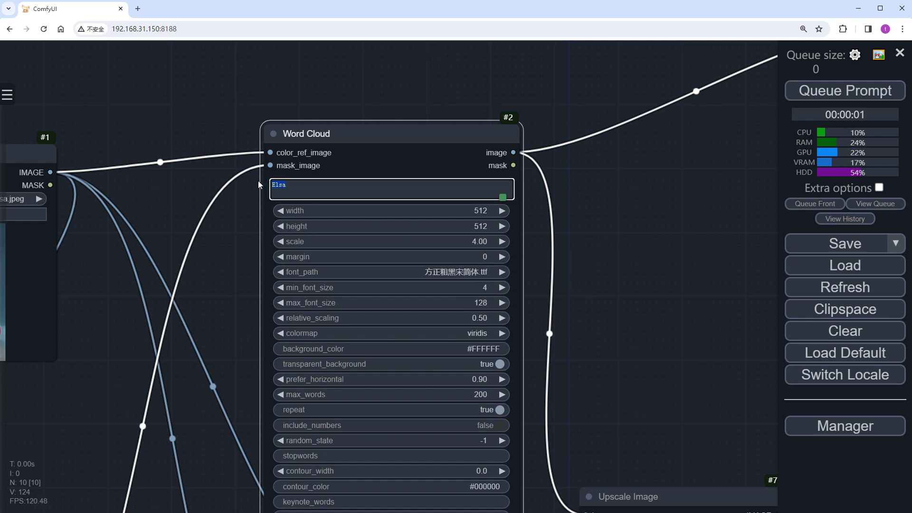
pyautogui.write('bai')
pyautogui.press('space')
pyautogui.write('fu')
pyautogui.press('space')
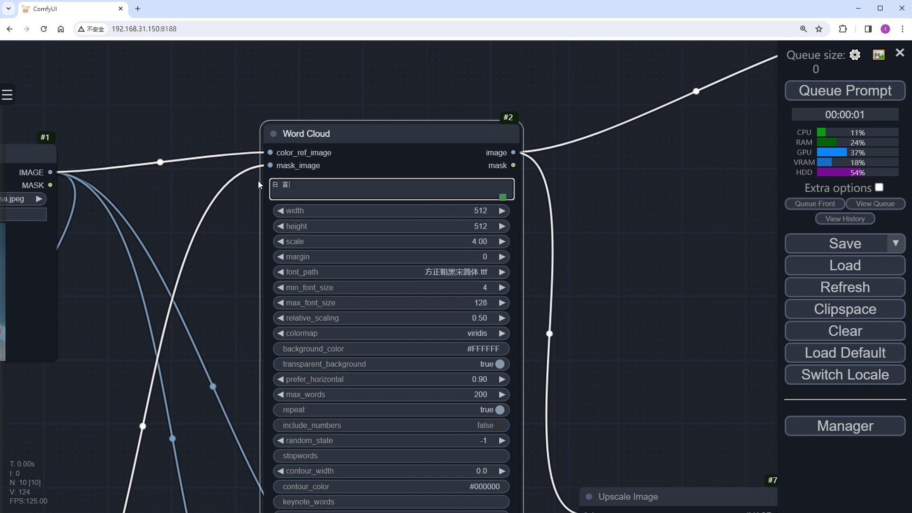
pyautogui.write('mei')
pyautogui.press('space')
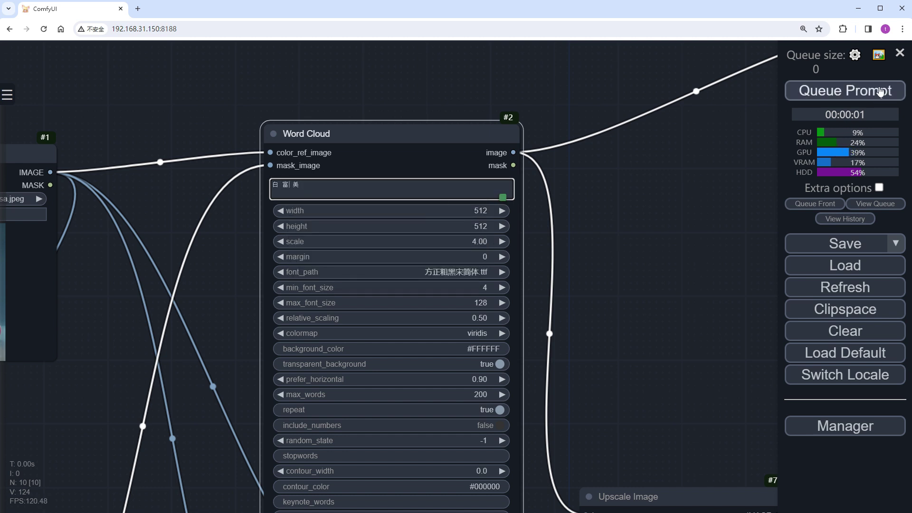
# - Run the workflow and inspect the regenerated 白 富 美 word clouds
pyautogui.click(855, 90)
pyautogui.scroll(-4, 632, 298)
pyautogui.moveTo(667, 299); pyautogui.dragTo(249, 260)
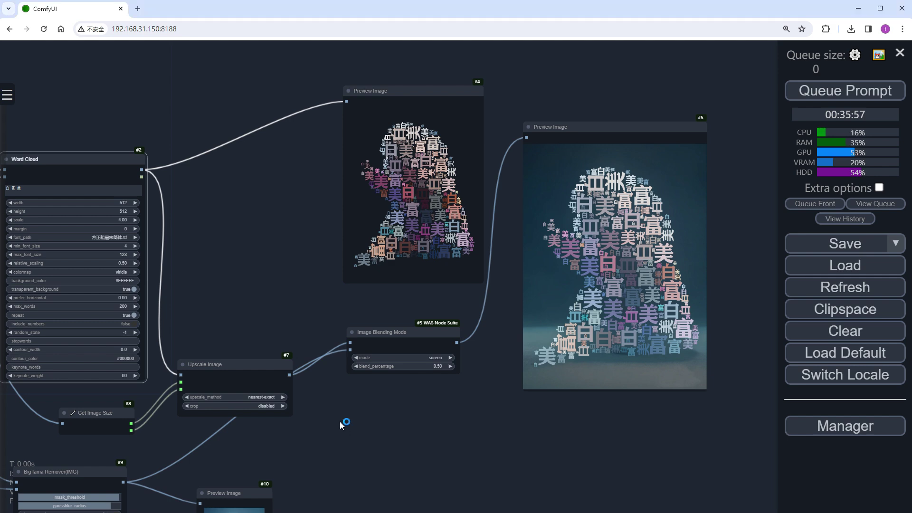
pyautogui.moveTo(340, 420); pyautogui.dragTo(438, 444)
pyautogui.scroll(3, 150, 234)
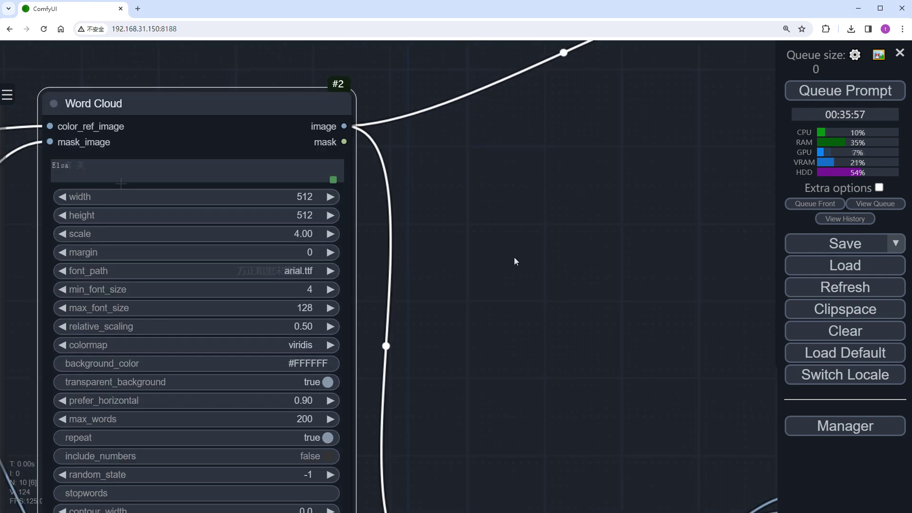
pyautogui.scroll(-5, 507, 274)
pyautogui.scroll(1, 506, 274)
pyautogui.scroll(-4, 506, 274)
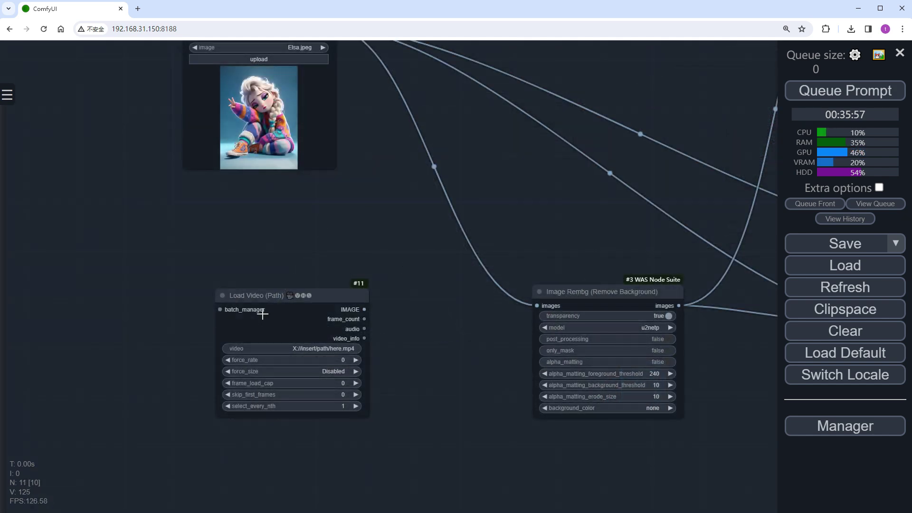
# - Point the Load Video (Path) node at the videoplayback (5).mp4 file path
pyautogui.moveTo(262, 314); pyautogui.dragTo(258, 306)
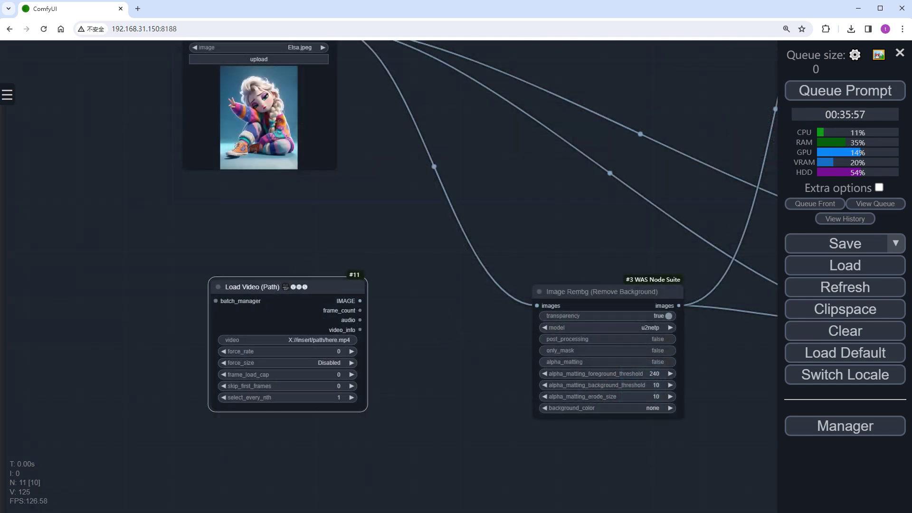
pyautogui.click(324, 338)
pyautogui.hotkey('ctrl', 'v')
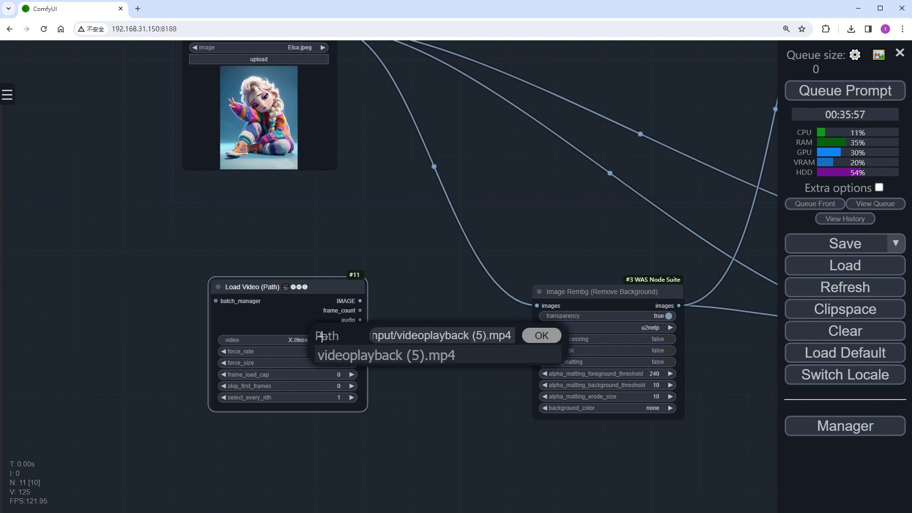
pyautogui.press('Return')
# - Set frame_load_cap to 20 and skip_first_frames to 70
pyautogui.scroll(4, 353, 392)
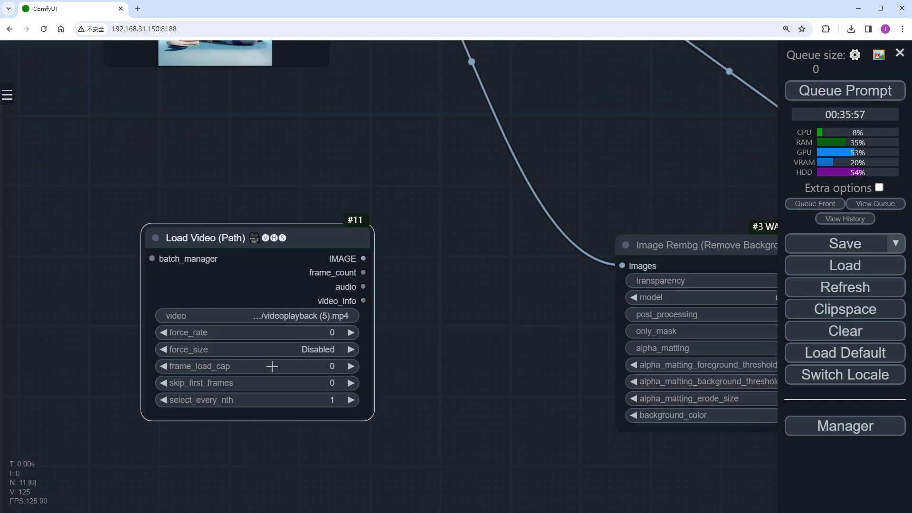
pyautogui.click(329, 363)
pyautogui.press('Return')
pyautogui.click(327, 380)
pyautogui.write('70')
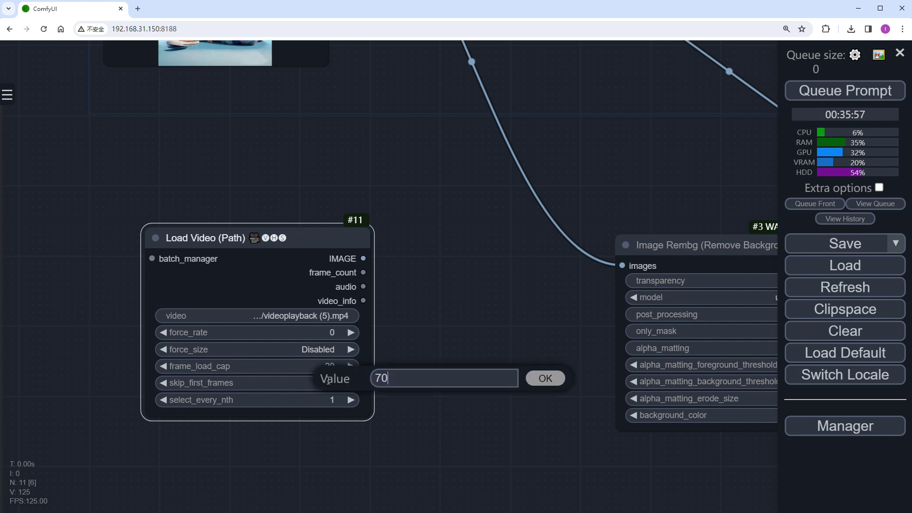
pyautogui.press('Return')
pyautogui.scroll(-4, 472, 269)
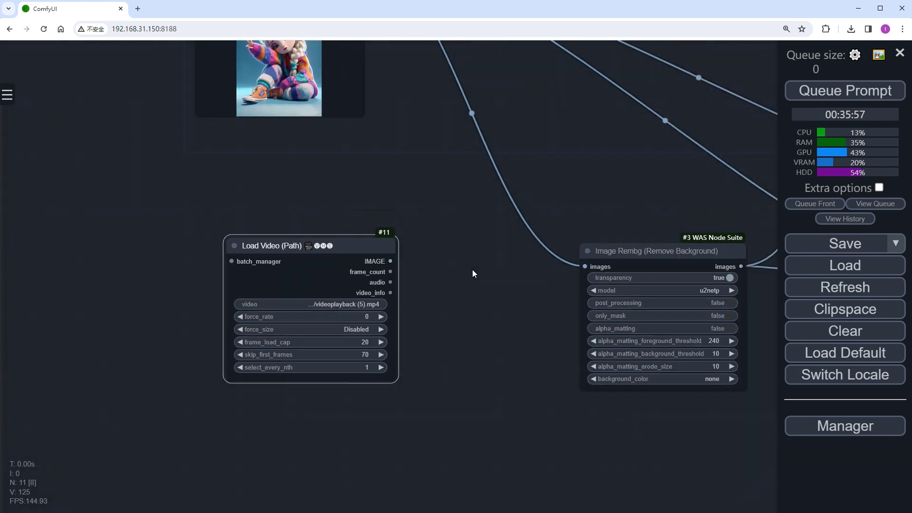
pyautogui.moveTo(472, 269); pyautogui.dragTo(227, 463)
pyautogui.scroll(-3, 284, 392)
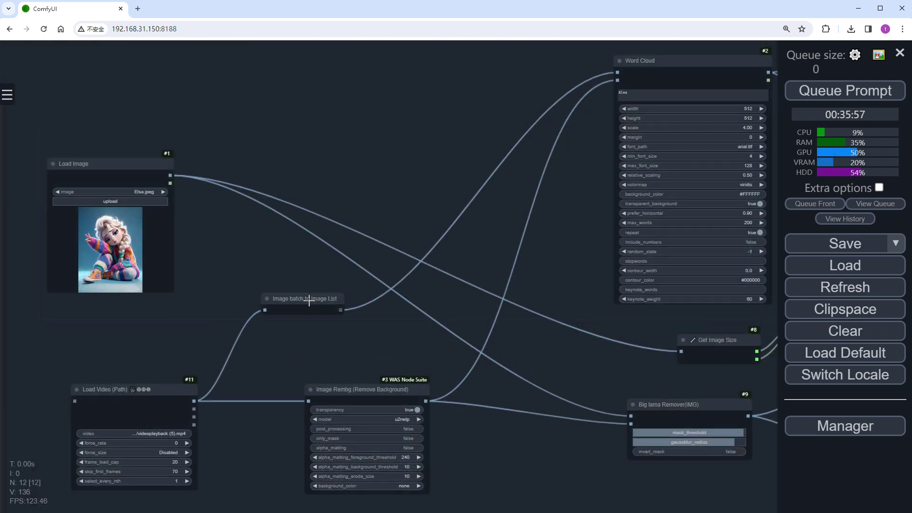
# - Duplicate the Image batch to Image List node and feed Image Rembg's output into it
pyautogui.click(306, 298)
pyautogui.moveTo(306, 298); pyautogui.dragTo(519, 405)
pyautogui.moveTo(424, 401); pyautogui.dragTo(479, 418)
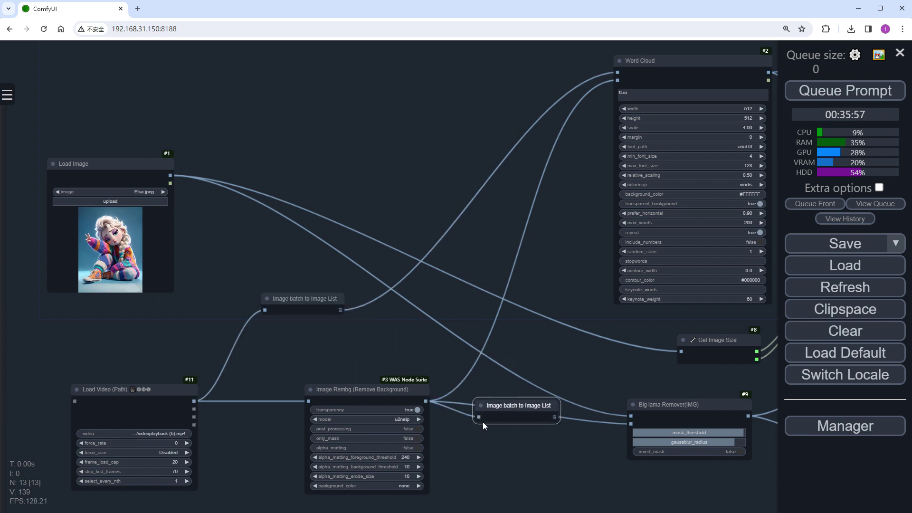
pyautogui.moveTo(557, 417); pyautogui.dragTo(630, 424)
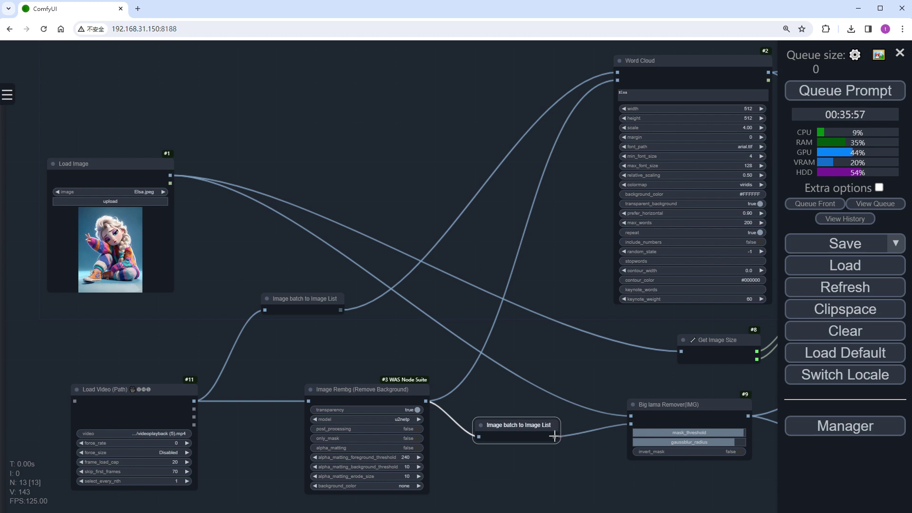
# - Route the copy's output into Word Cloud and Big lama Remover, then drag Load Video frames toward Get Image Size
pyautogui.moveTo(554, 436); pyautogui.dragTo(618, 82)
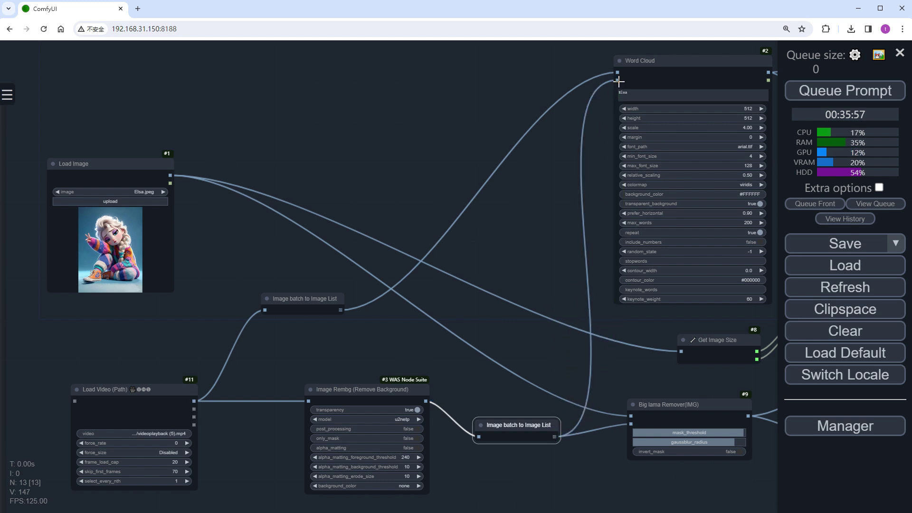
pyautogui.moveTo(349, 312); pyautogui.dragTo(631, 414)
pyautogui.moveTo(193, 401); pyautogui.dragTo(676, 348)
# - Link Load Video to Get Image Size and insert Image List to Image Batch between Blending Mode and Video Combine
pyautogui.moveTo(679, 351); pyautogui.dragTo(680, 352)
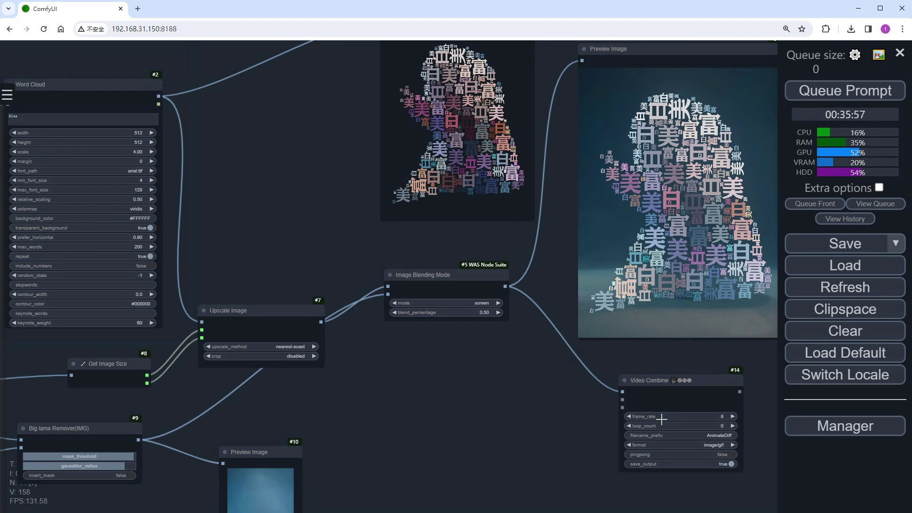
pyautogui.scroll(4, 662, 419)
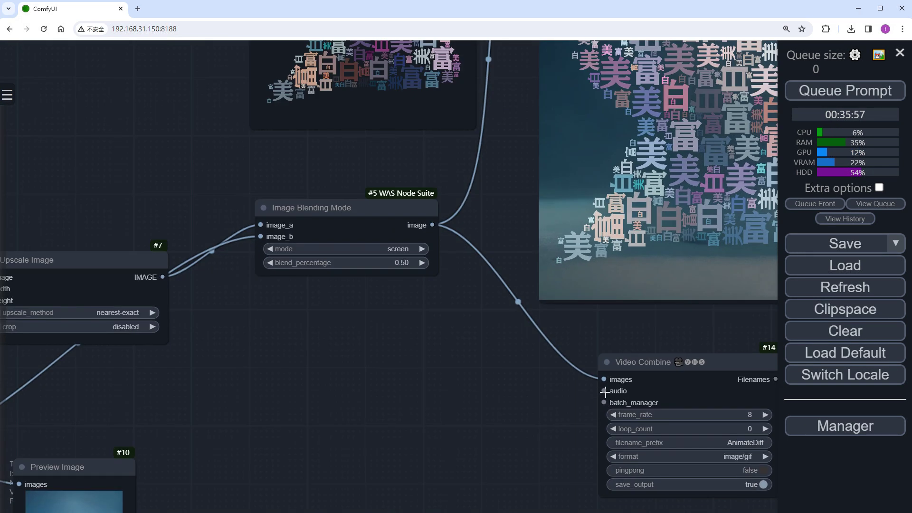
pyautogui.doubleClick(405, 357)
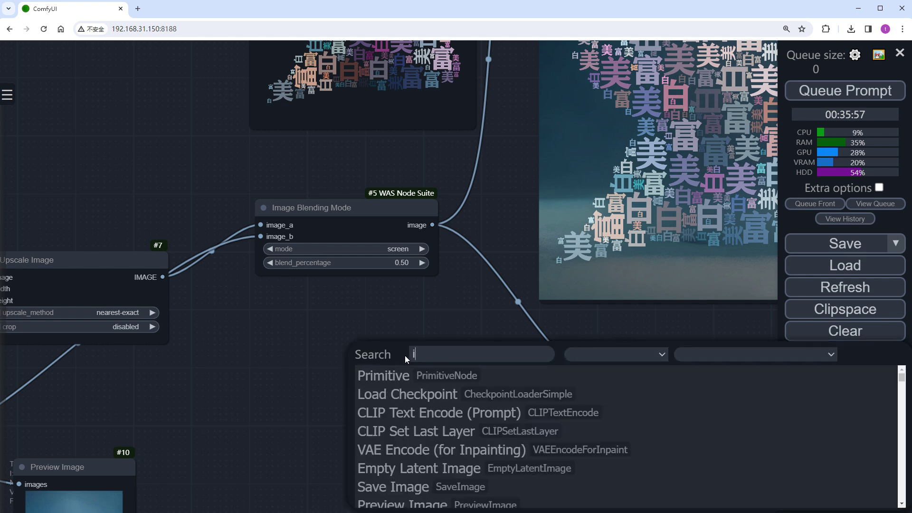
pyautogui.write('imagelis')
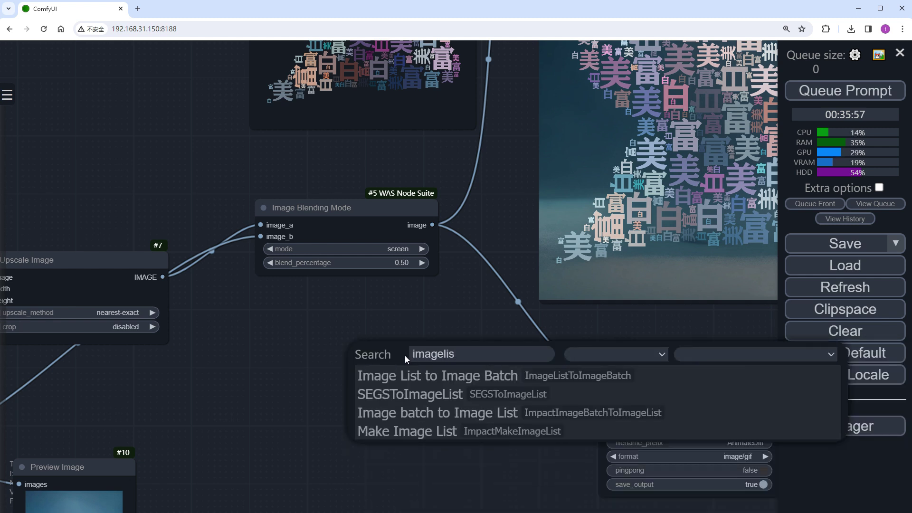
pyautogui.click(402, 375)
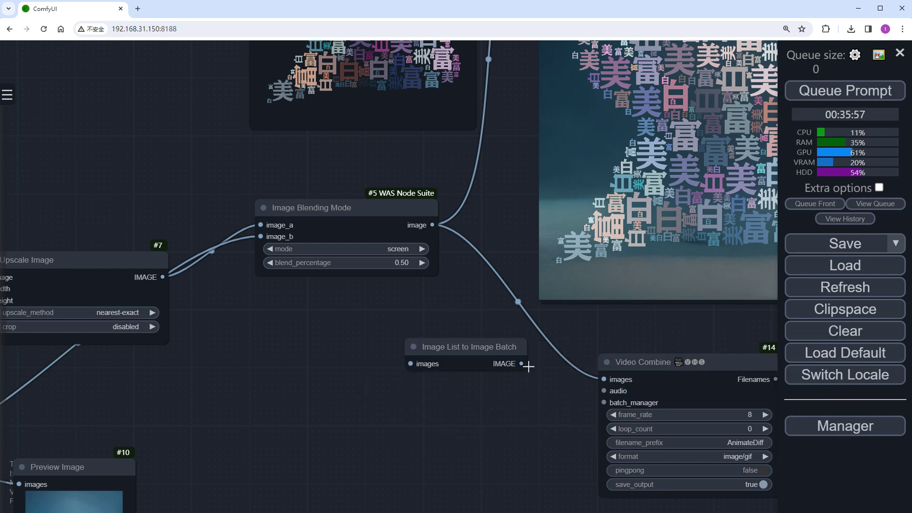
pyautogui.moveTo(521, 363); pyautogui.dragTo(603, 378)
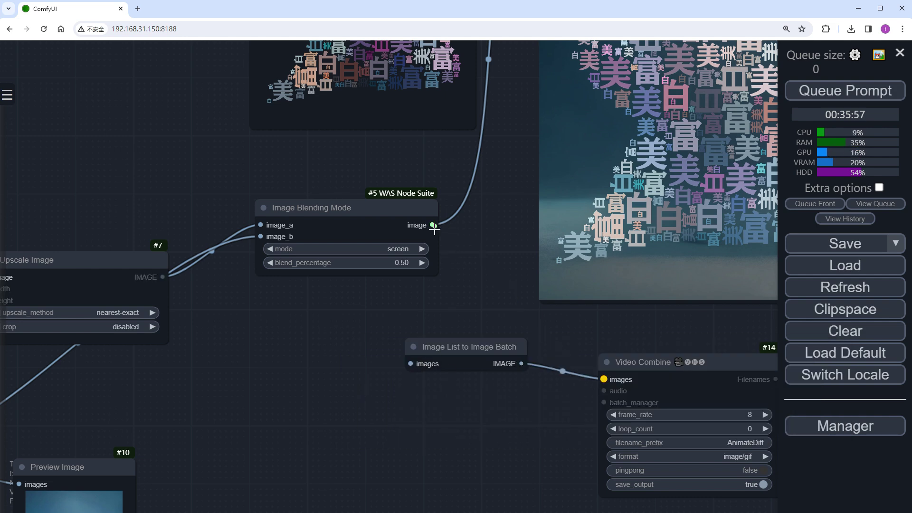
pyautogui.moveTo(432, 225); pyautogui.dragTo(411, 364)
# - Queue the workflow and bring the whole graph into view
pyautogui.scroll(-5, 419, 393)
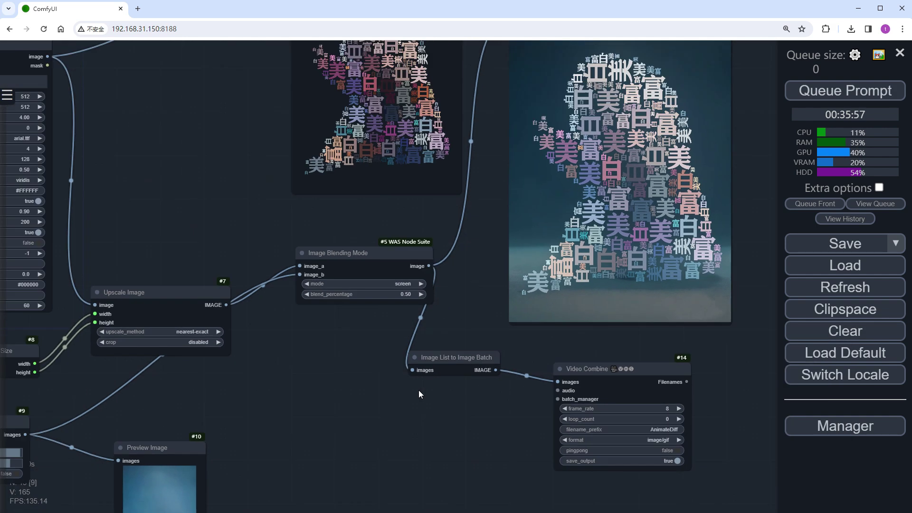
pyautogui.click(885, 97)
pyautogui.scroll(-4, 589, 409)
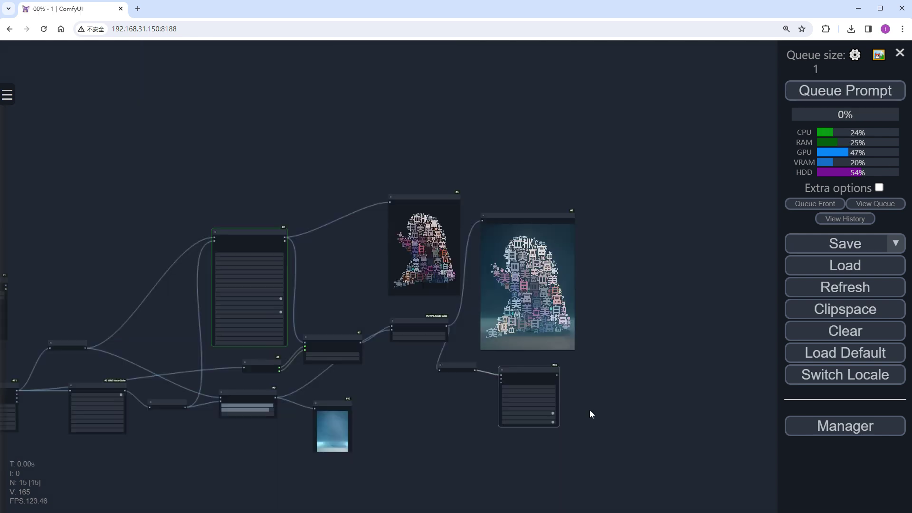
pyautogui.moveTo(589, 409); pyautogui.dragTo(653, 385)
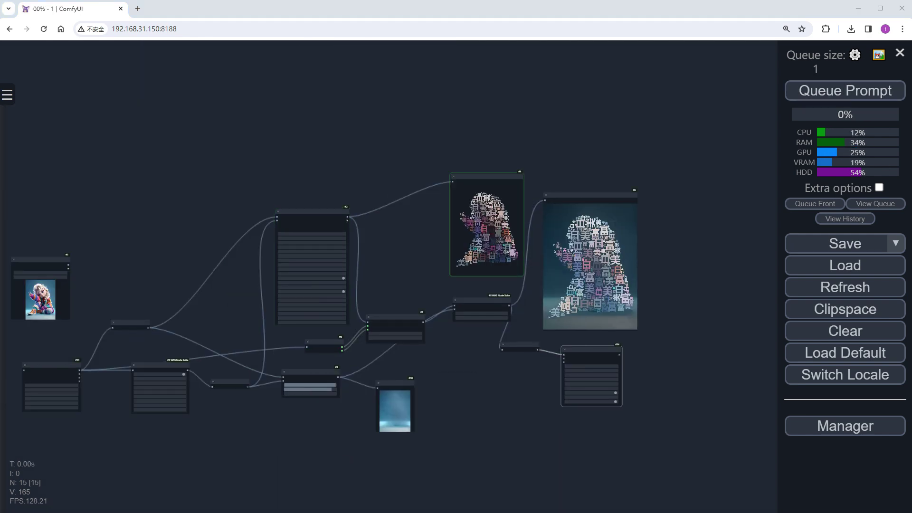
# - Return Preview Image to the 20-frame grid, move it aside, and zoom onto Video Combine's Elsa dancer video
pyautogui.scroll(8, 648, 274)
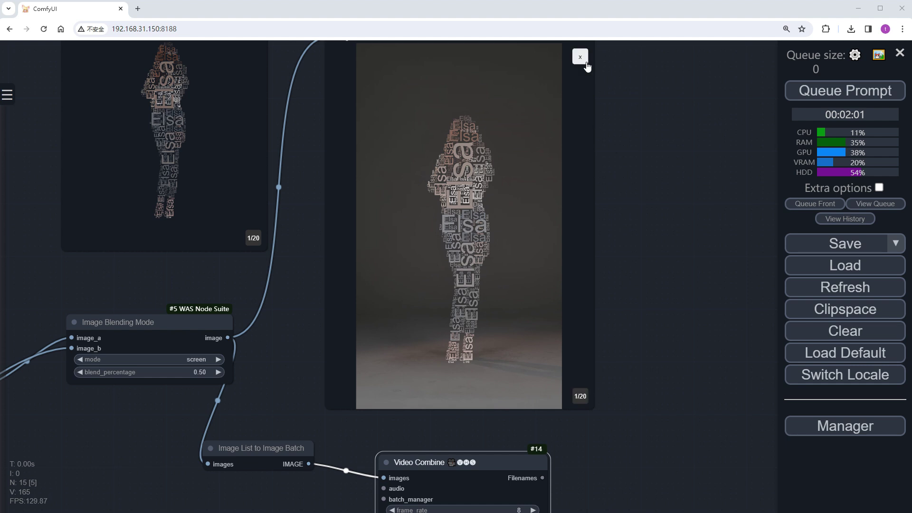
pyautogui.click(580, 56)
pyautogui.moveTo(716, 264); pyautogui.dragTo(735, 321)
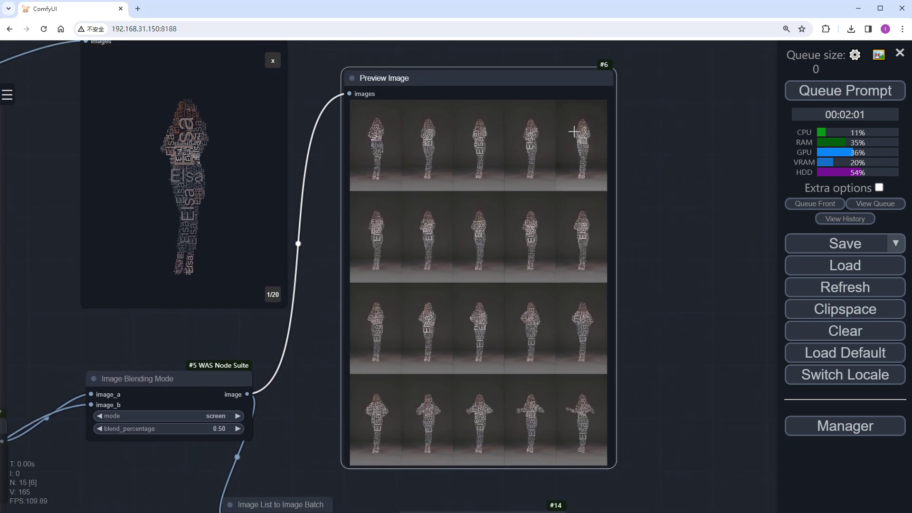
pyautogui.moveTo(565, 85); pyautogui.dragTo(680, 72)
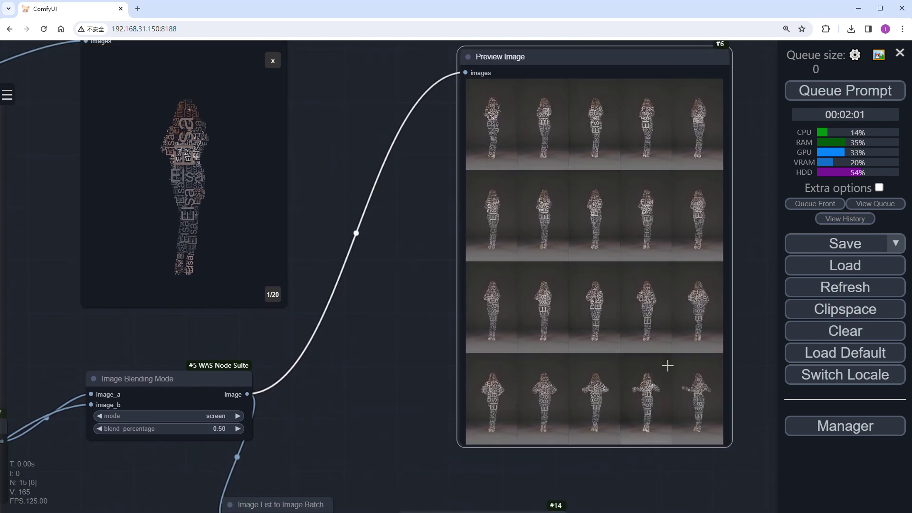
pyautogui.moveTo(733, 469); pyautogui.dragTo(708, 149)
pyautogui.scroll(-2, 637, 442)
pyautogui.moveTo(639, 437); pyautogui.dragTo(646, 326)
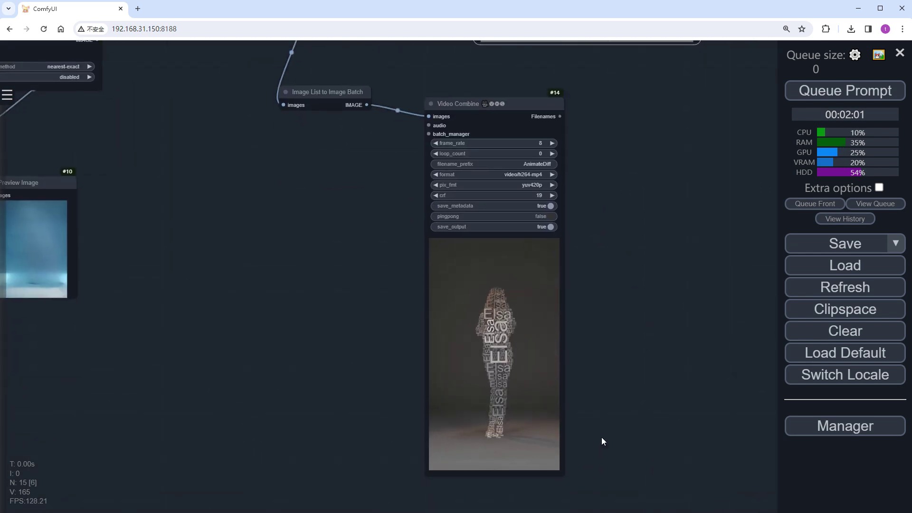
pyautogui.scroll(6, 601, 437)
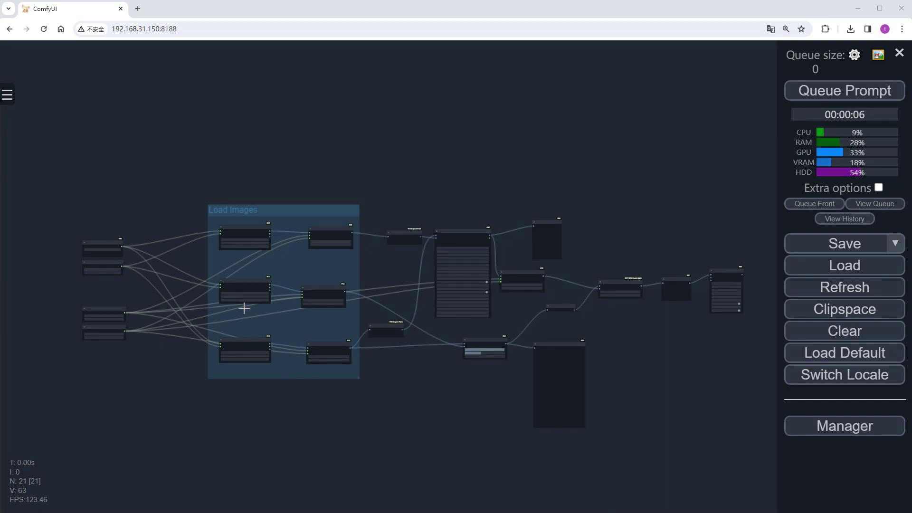
pyautogui.scroll(10, 215, 276)
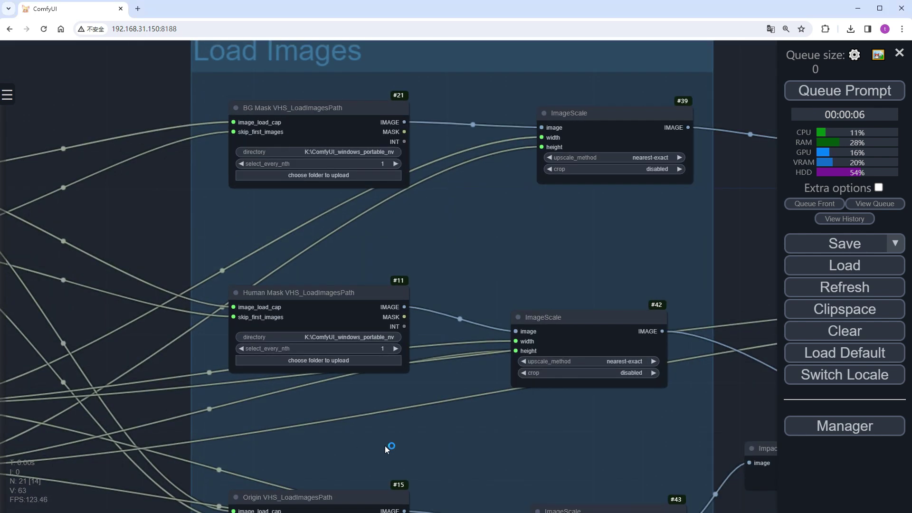
pyautogui.moveTo(389, 447); pyautogui.dragTo(392, 358)
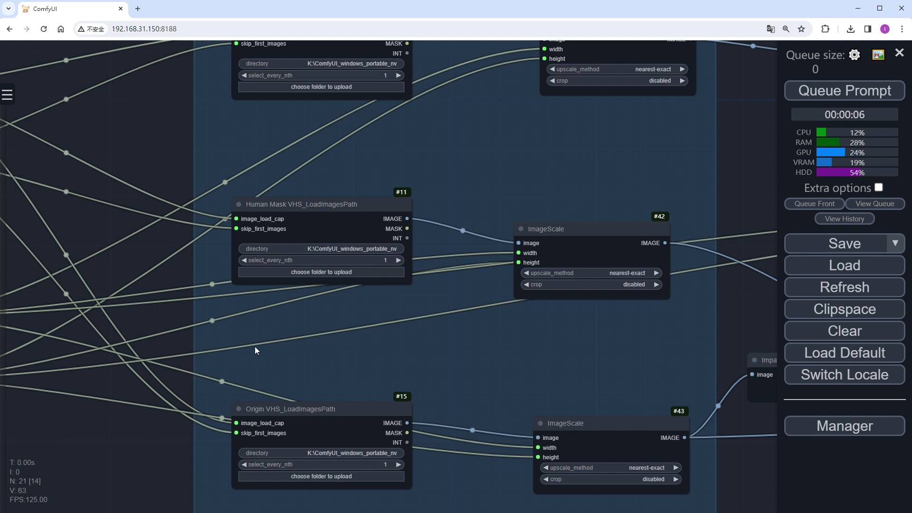
pyautogui.moveTo(254, 346); pyautogui.dragTo(553, 412)
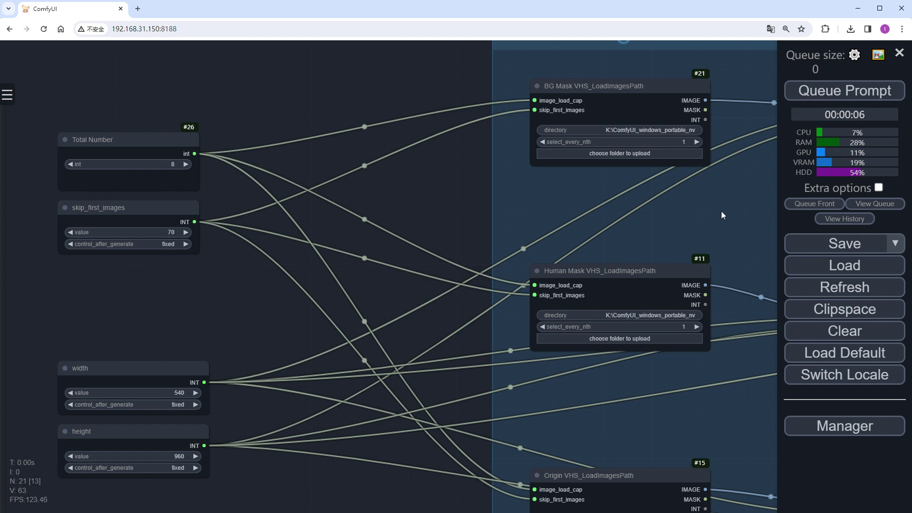
pyautogui.moveTo(721, 213); pyautogui.dragTo(463, 219)
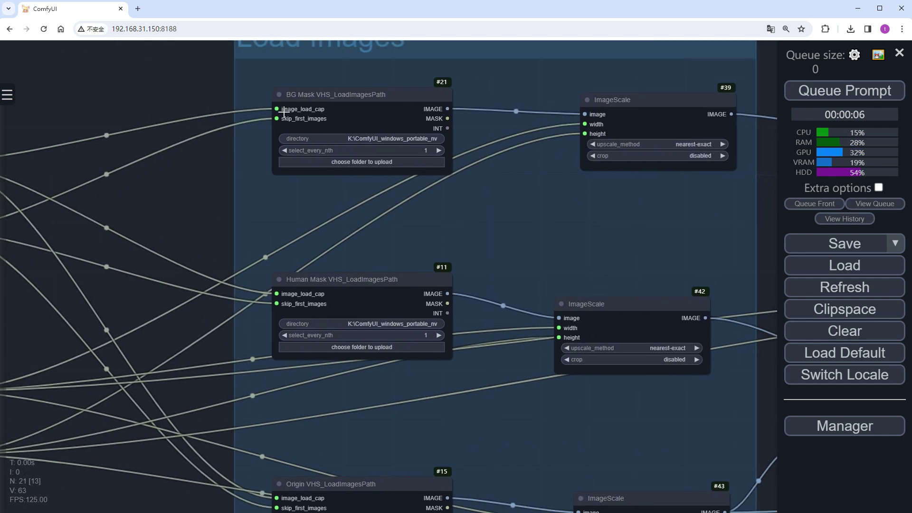
# - Set the BG Mask loader's directory to the dance_v2 b_mask folder path
pyautogui.scroll(4, 283, 113)
pyautogui.click(418, 152)
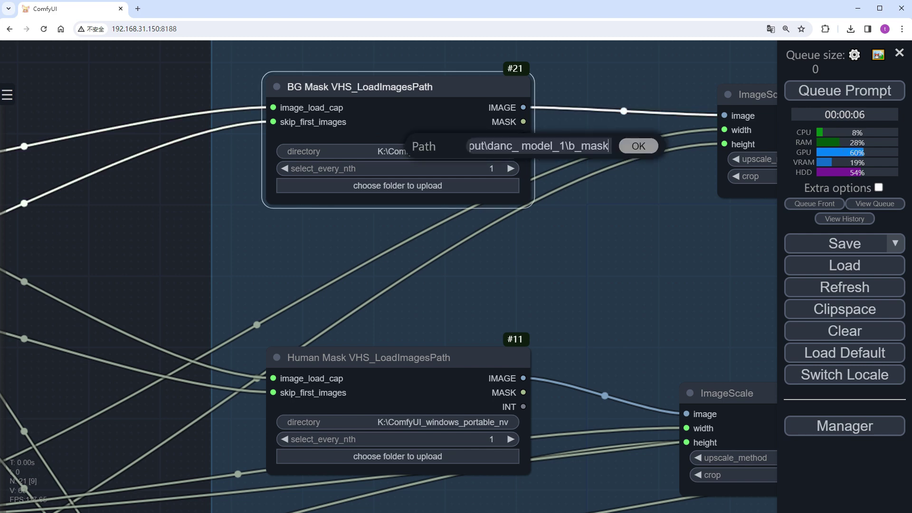
pyautogui.hotkey('alt', 'Tab')
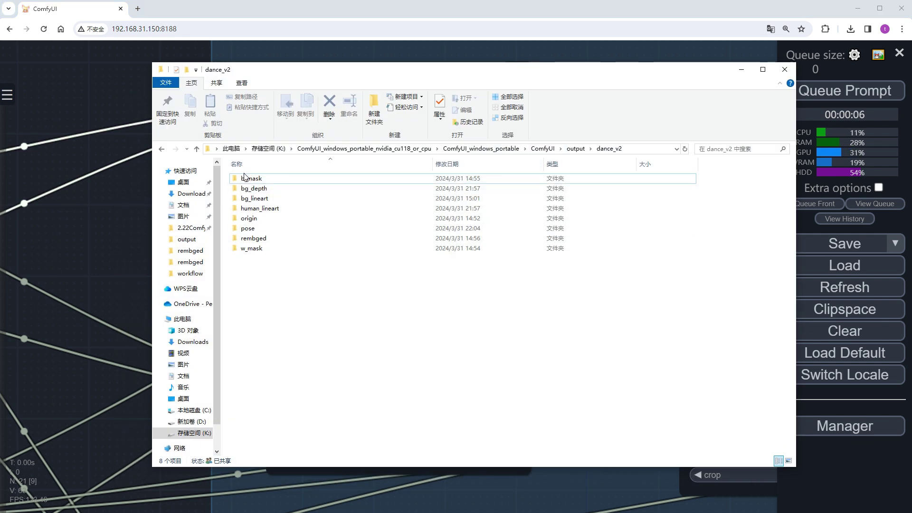
pyautogui.doubleClick(244, 178)
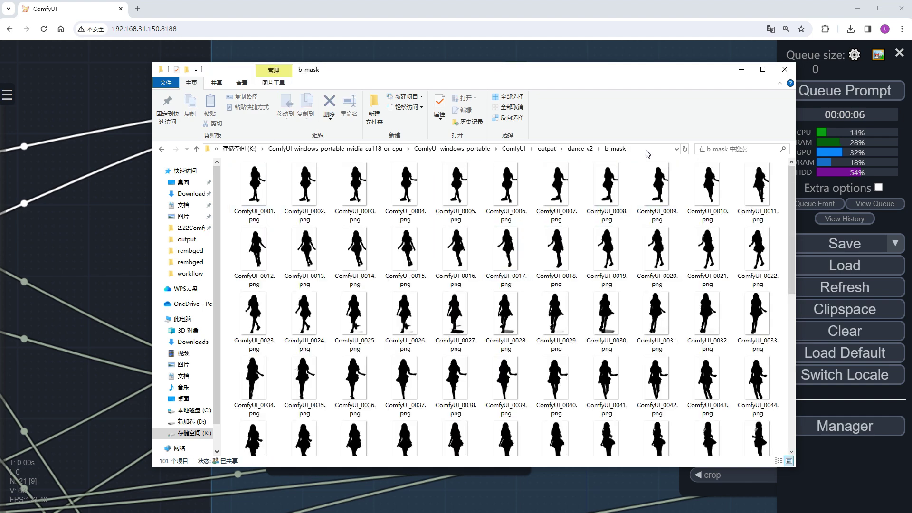
pyautogui.click(647, 150)
pyautogui.hotkey('alt', 'Tab')
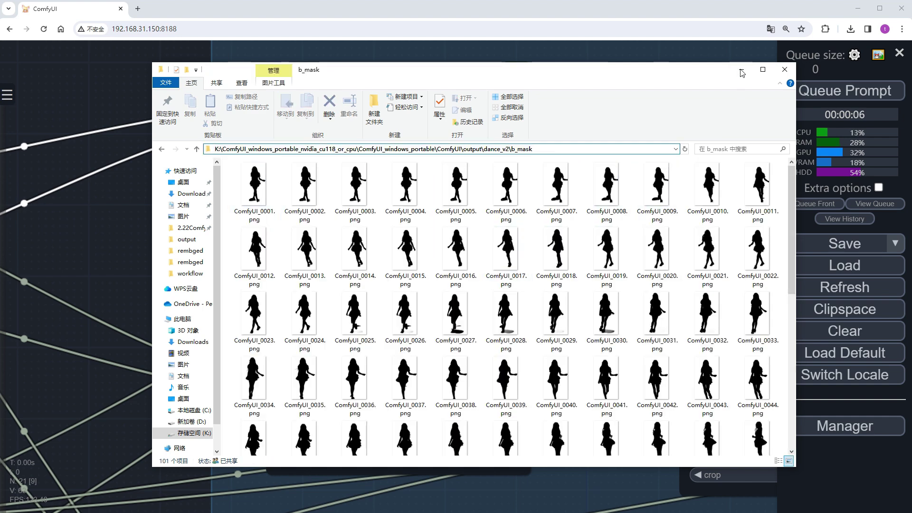
pyautogui.hotkey('ctrl', 'a')
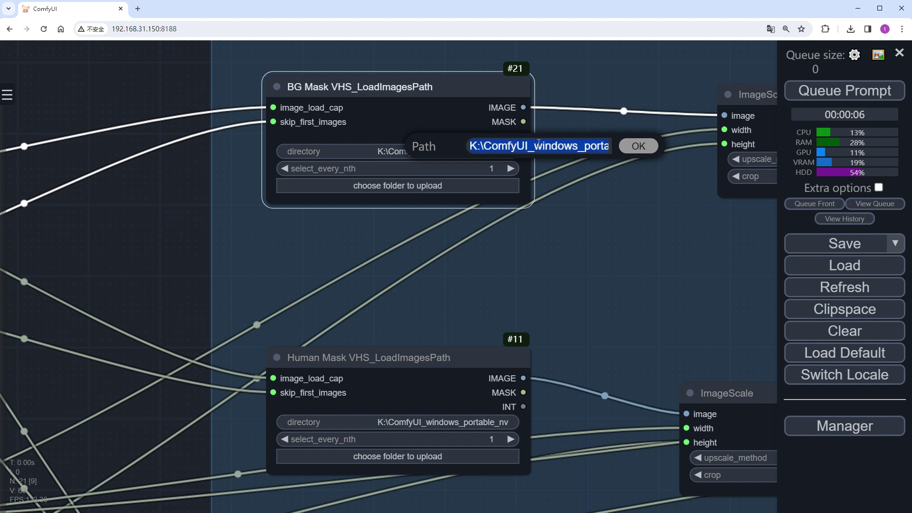
pyautogui.hotkey('ctrl', 'v')
pyautogui.click(638, 147)
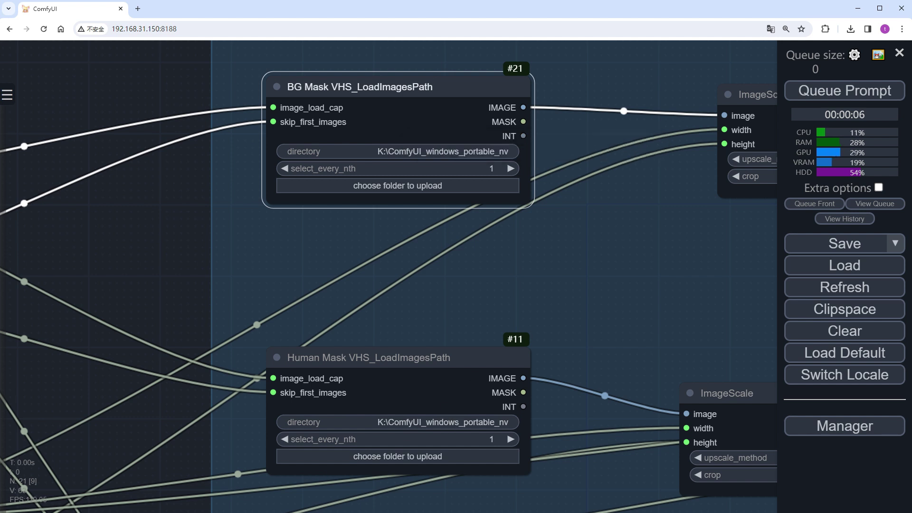
# - Set the Human Mask loader's directory to the dance_v2 w_mask folder path
pyautogui.hotkey('alt', 'Tab')
pyautogui.click(607, 149)
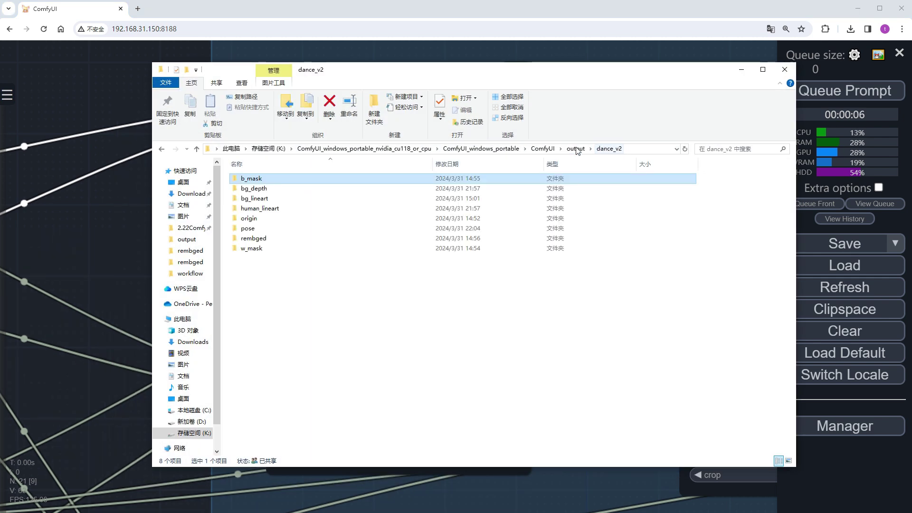
pyautogui.doubleClick(252, 248)
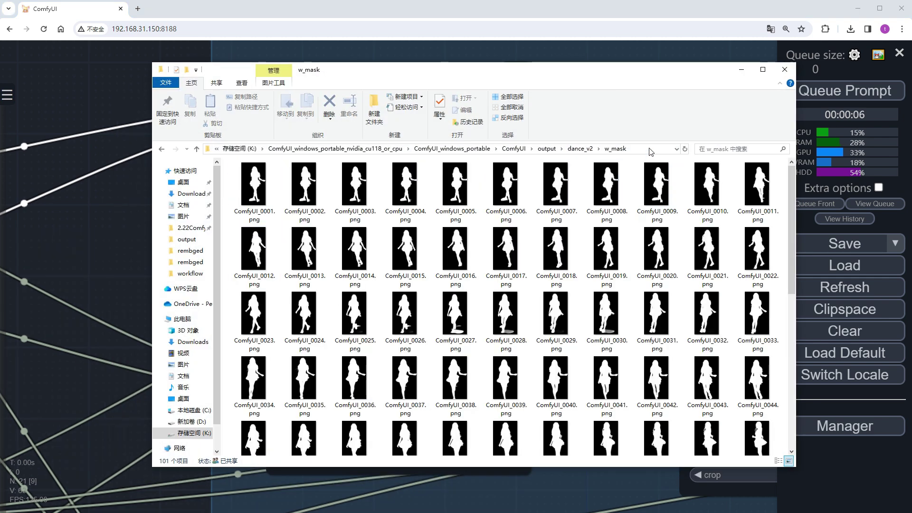
pyautogui.click(650, 149)
pyautogui.click(740, 70)
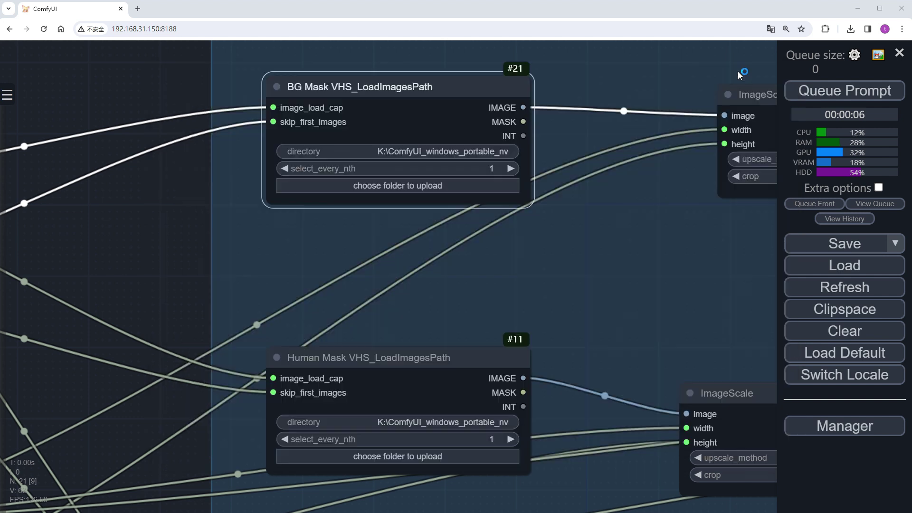
pyautogui.click(416, 422)
pyautogui.hotkey('ctrl', 'a')
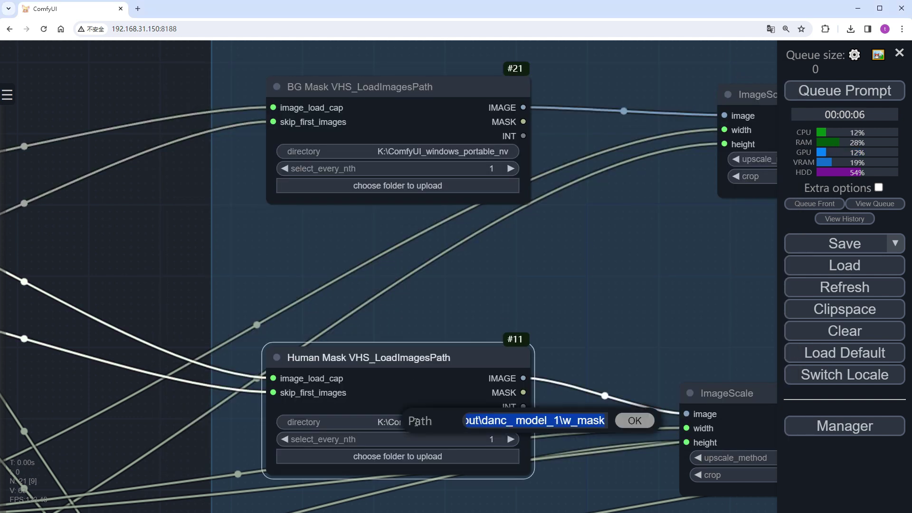
pyautogui.hotkey('ctrl', 'v')
pyautogui.click(634, 421)
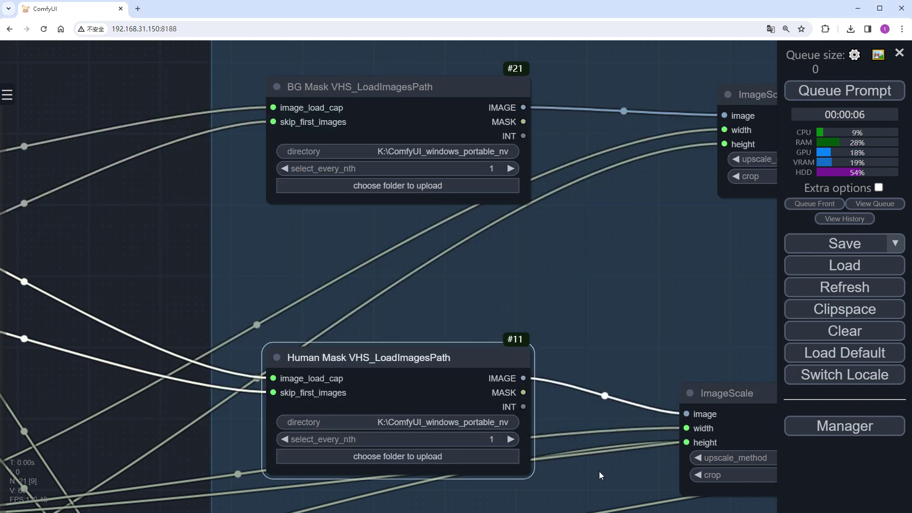
# - Set the Origin loader's directory to the dance_v2 origin folder path
pyautogui.moveTo(600, 471); pyautogui.dragTo(606, 158)
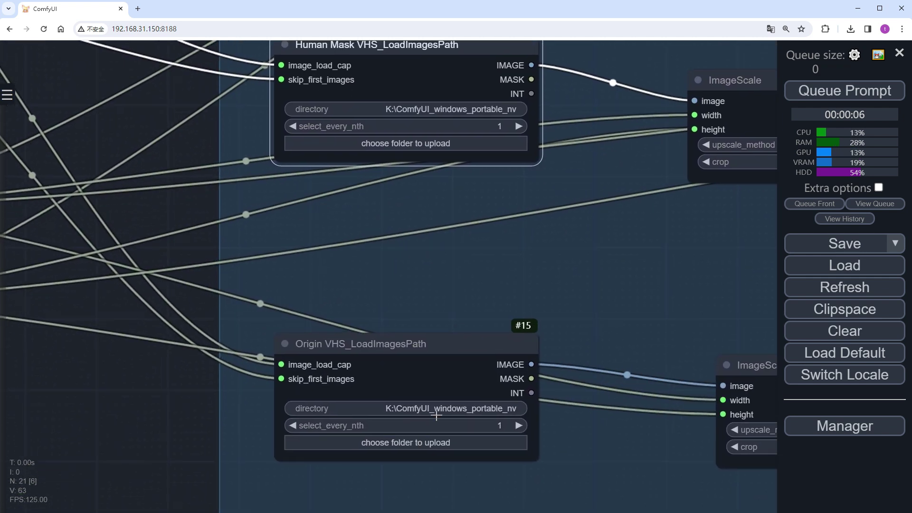
pyautogui.hotkey('alt', 'Tab')
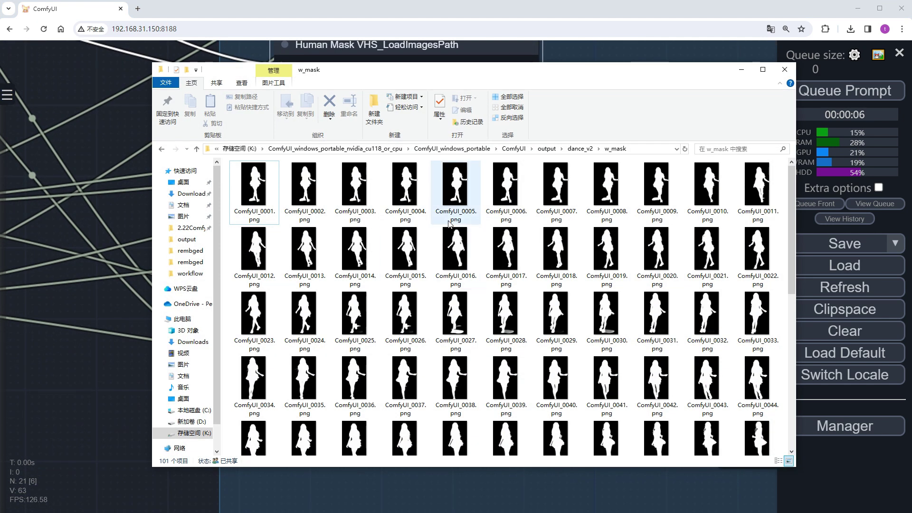
pyautogui.click(600, 148)
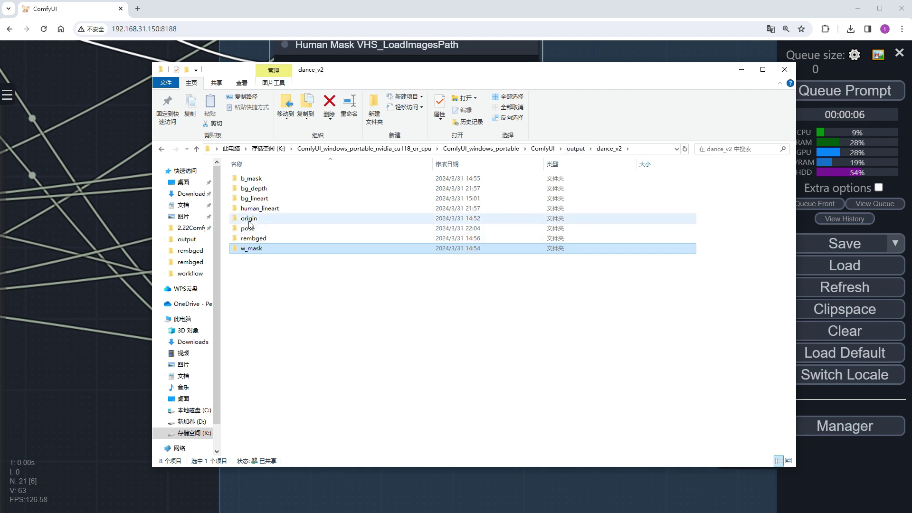
pyautogui.doubleClick(251, 218)
pyautogui.click(663, 146)
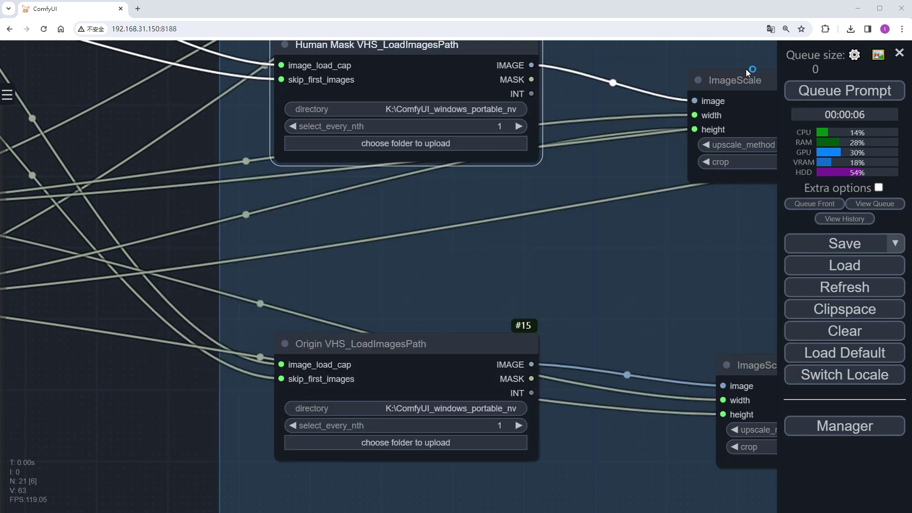
pyautogui.click(741, 69)
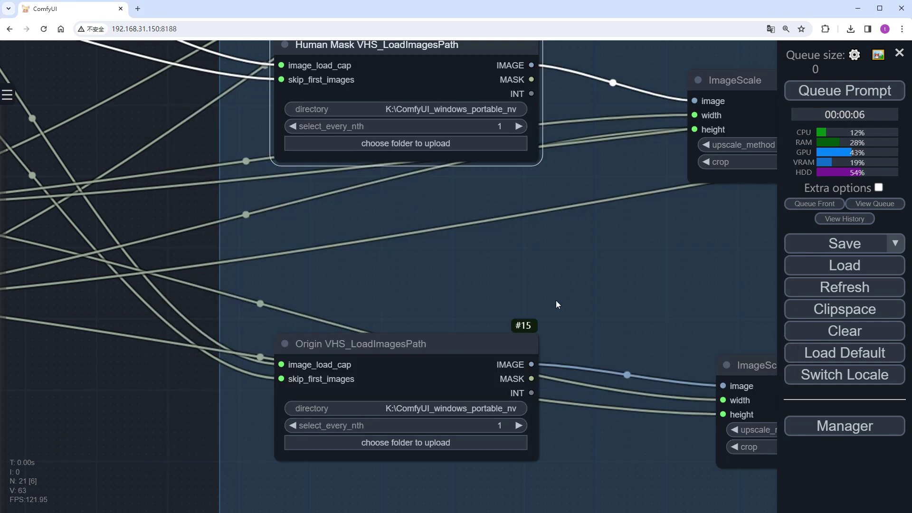
pyautogui.click(452, 407)
pyautogui.hotkey('ctrl', 'a')
pyautogui.write('K:\\ComfyUI_windows_portable_nv\\ComfyUI\\output\\dance_v2\\origin')
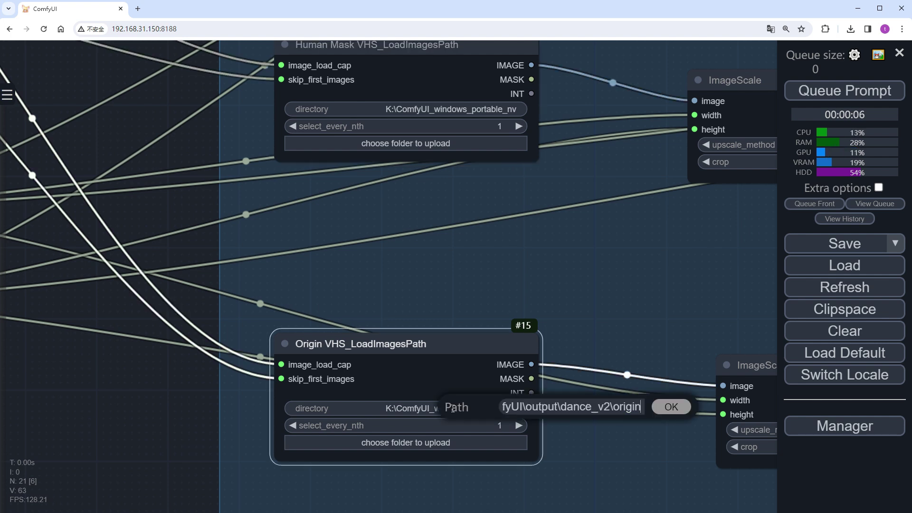
pyautogui.click(671, 407)
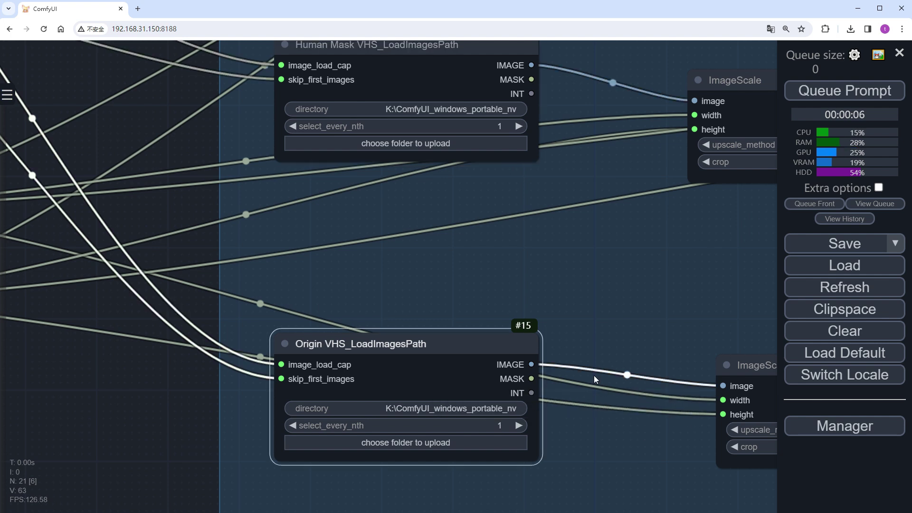
pyautogui.scroll(-5, 594, 375)
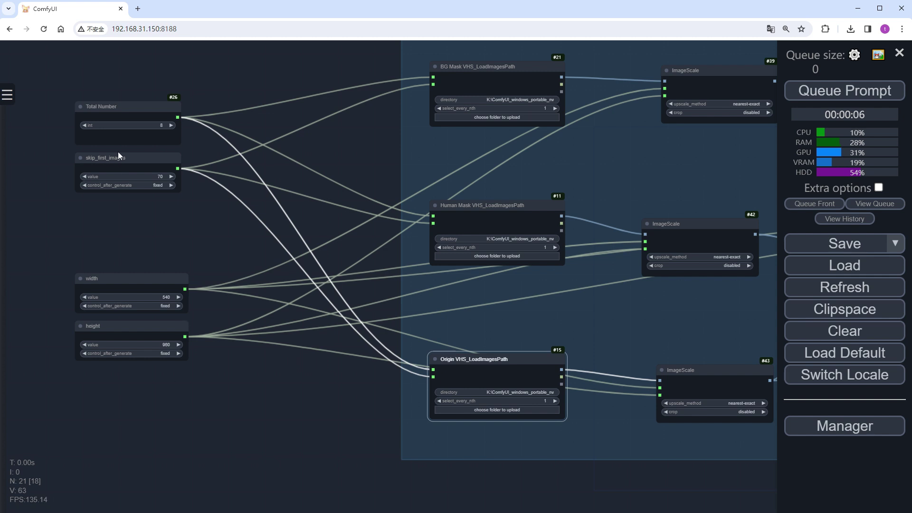
# - Set skip_first_images to 0 and Total Number to 60
pyautogui.scroll(3, 147, 167)
pyautogui.click(154, 176)
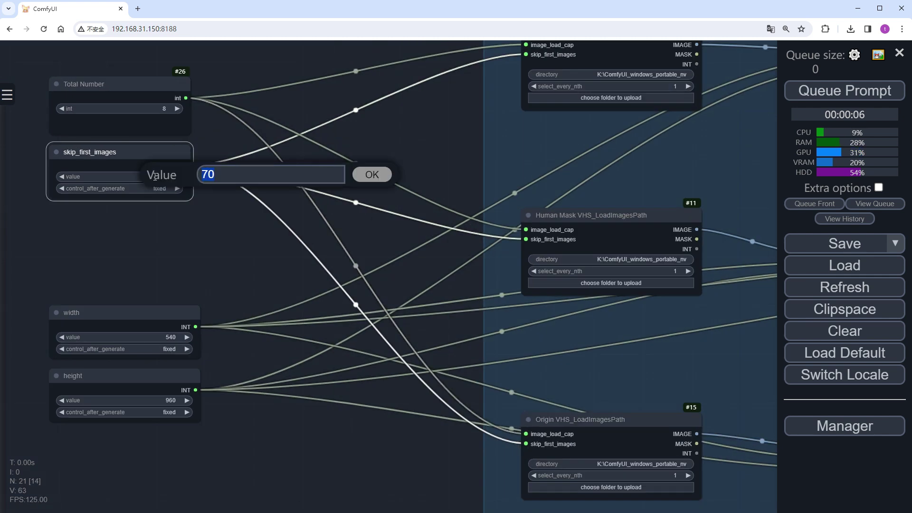
pyautogui.write('0')
pyautogui.press('Return')
pyautogui.click(160, 109)
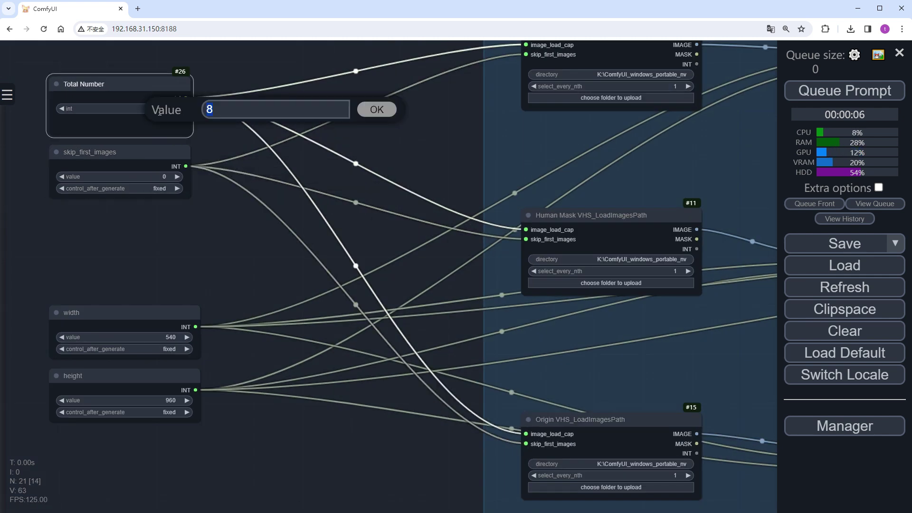
pyautogui.write('60')
pyautogui.press('Return')
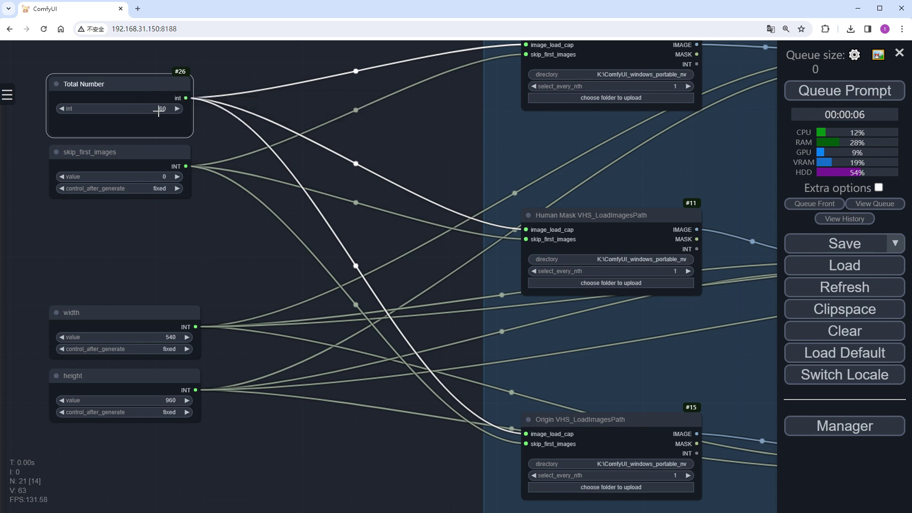
# - Queue the workflow and inspect the 60 lama-erased background frames in Preview Image
pyautogui.click(860, 88)
pyautogui.scroll(-2, 464, 179)
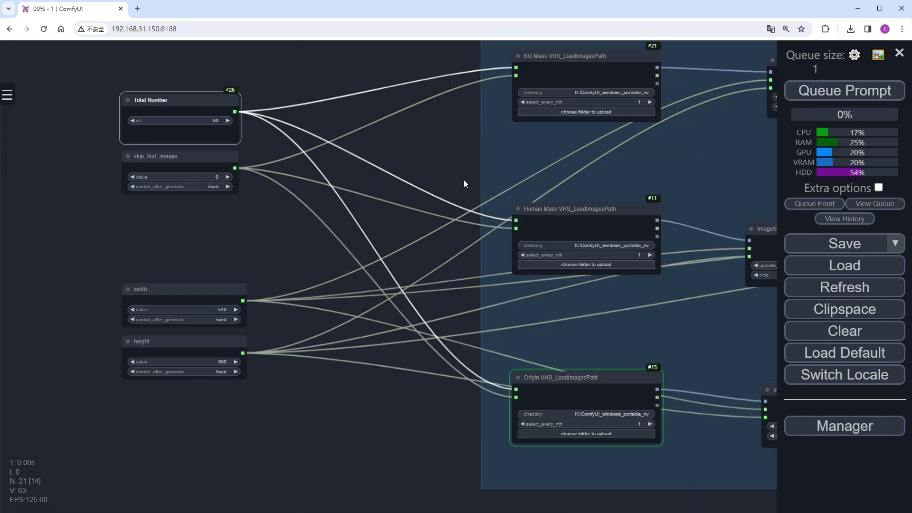
pyautogui.scroll(10, 676, 386)
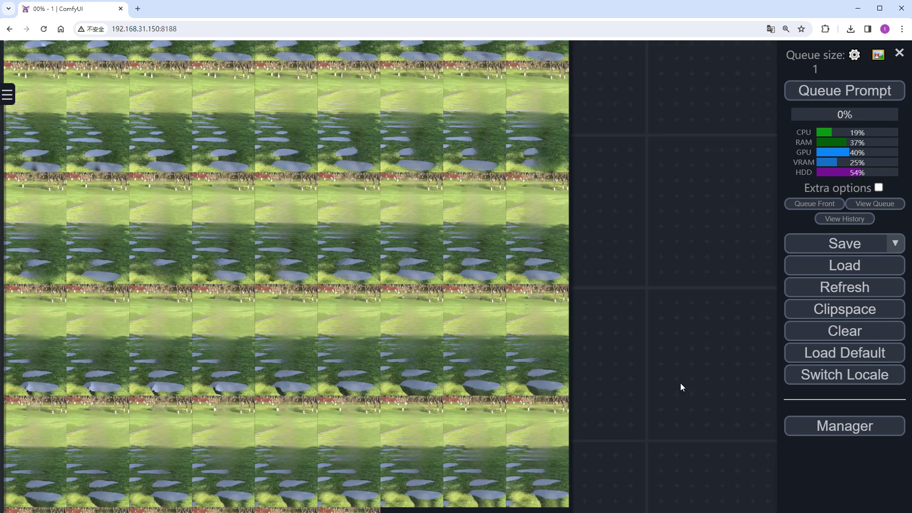
pyautogui.moveTo(679, 384); pyautogui.dragTo(653, 384)
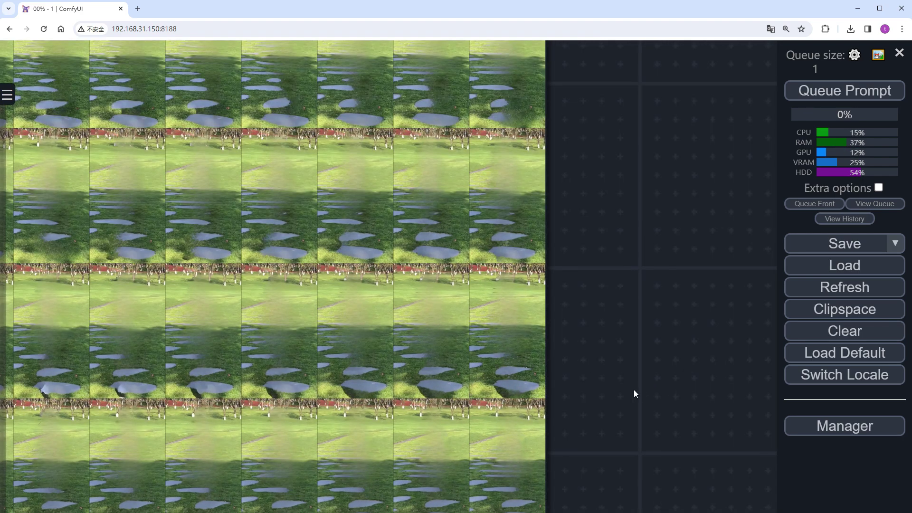
pyautogui.click(497, 350)
pyautogui.scroll(-5, 651, 321)
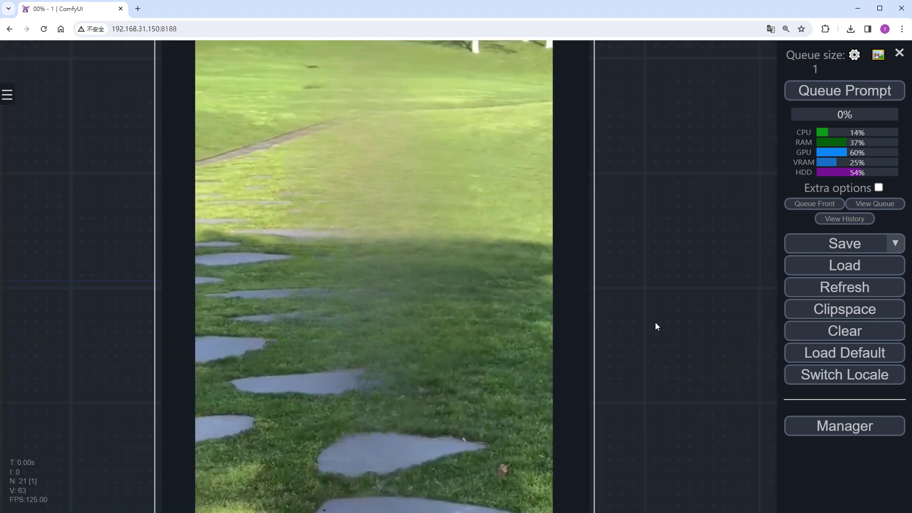
pyautogui.scroll(-10, 725, 281)
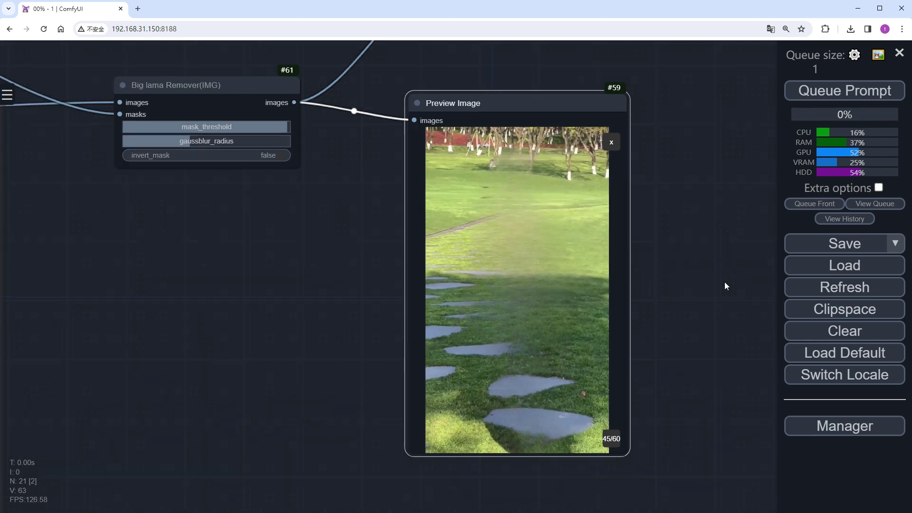
# - Pan and zoom to Video Combine to watch the 'beauty' word-cloud figure over the lawn
pyautogui.scroll(7, 461, 328)
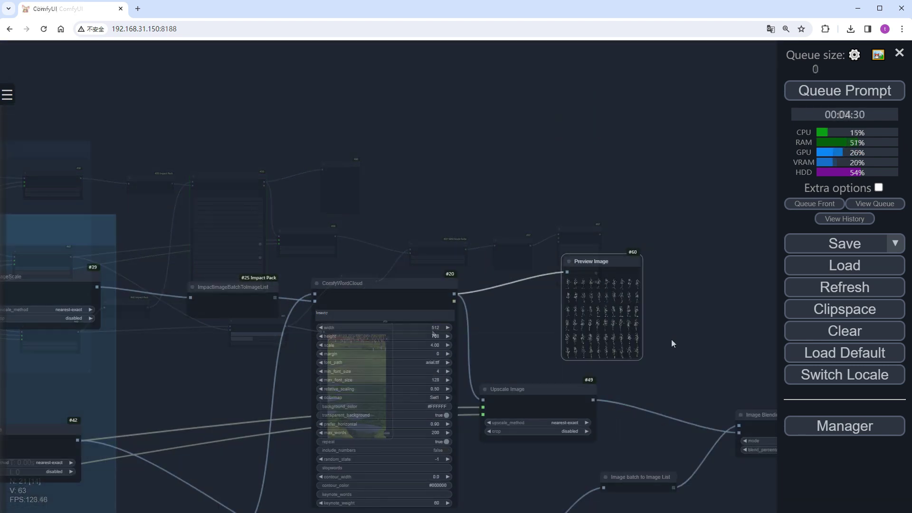
pyautogui.moveTo(671, 339); pyautogui.dragTo(229, 101)
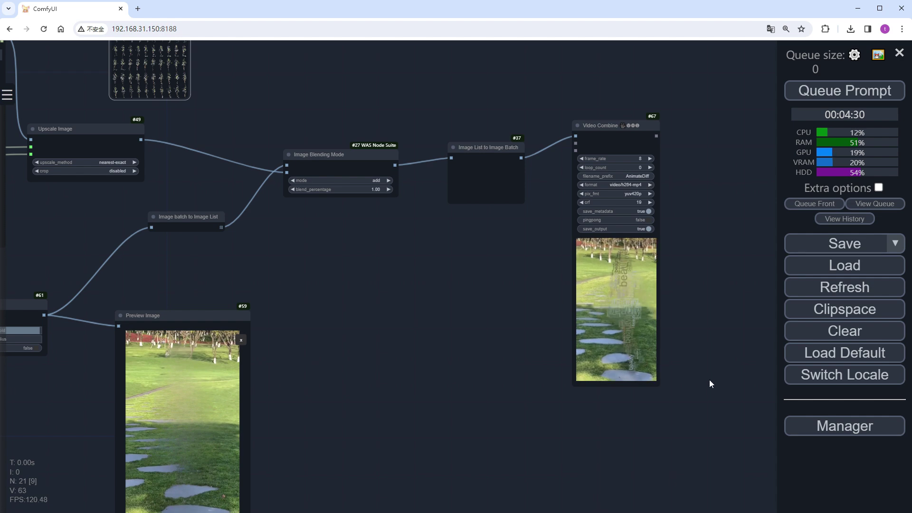
pyautogui.scroll(12, 702, 370)
pyautogui.scroll(-3, 689, 335)
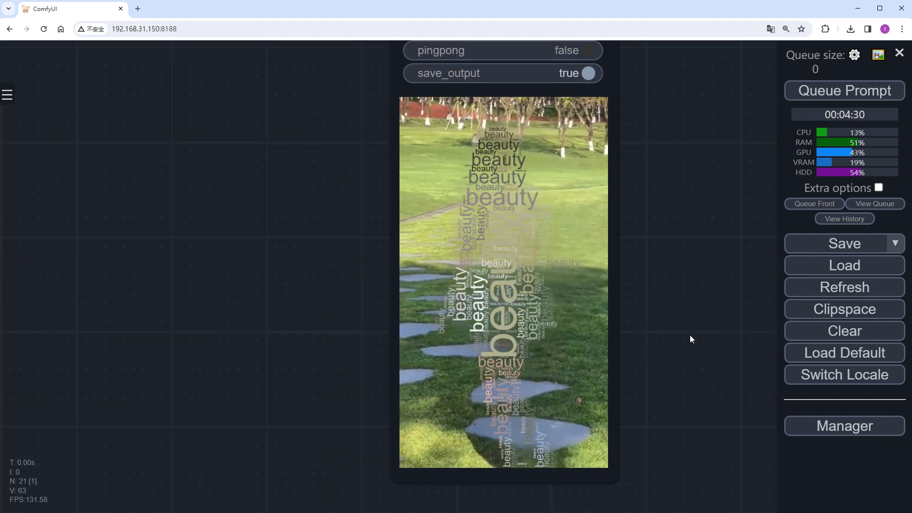
pyautogui.scroll(-1, 689, 334)
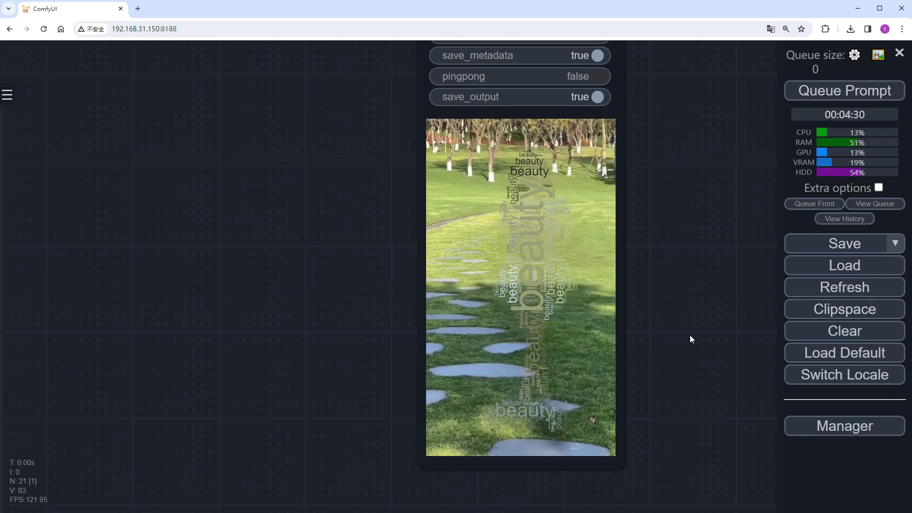